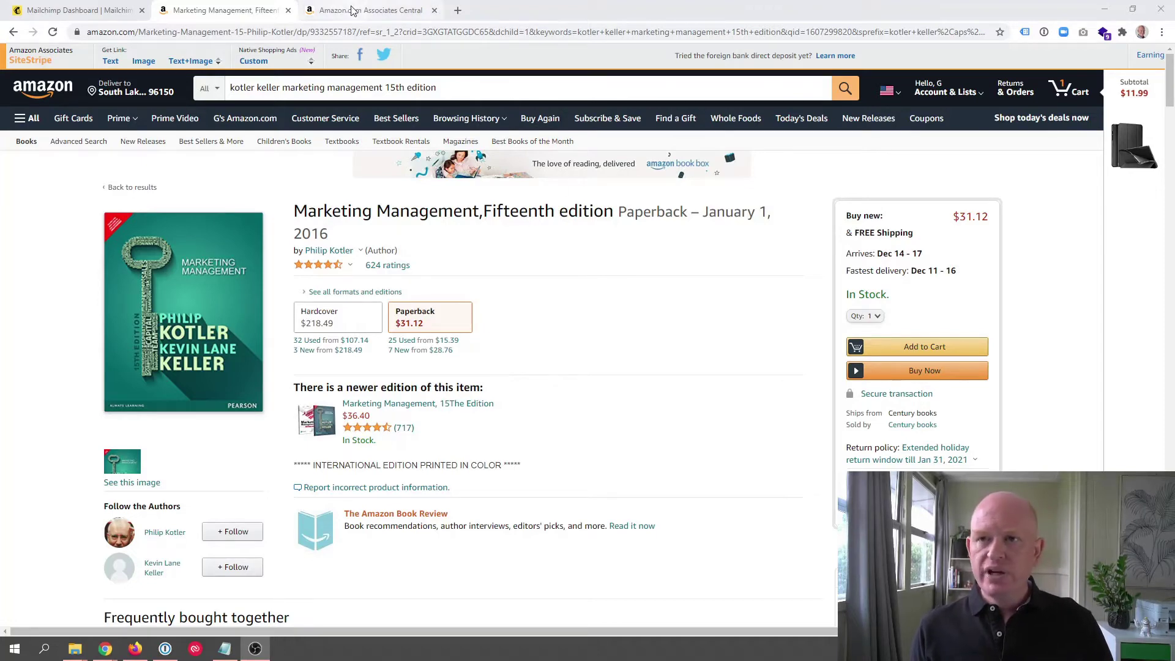
{"action": "left_click", "coordinate": [370, 11]}
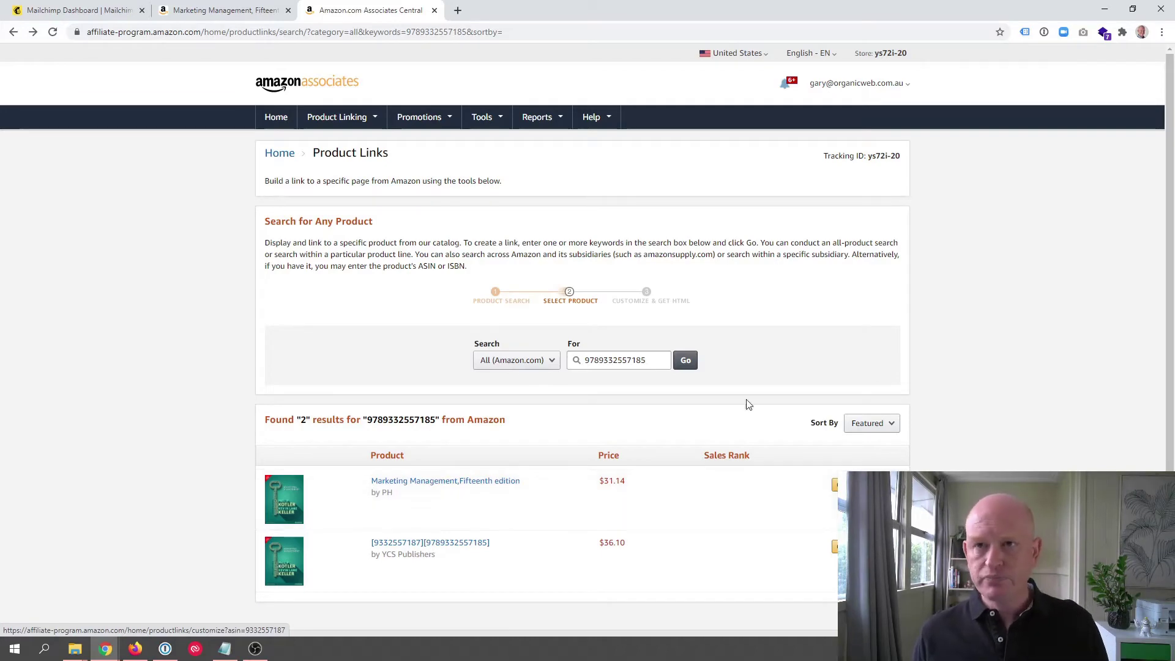
{"action": "left_click", "coordinate": [67, 10]}
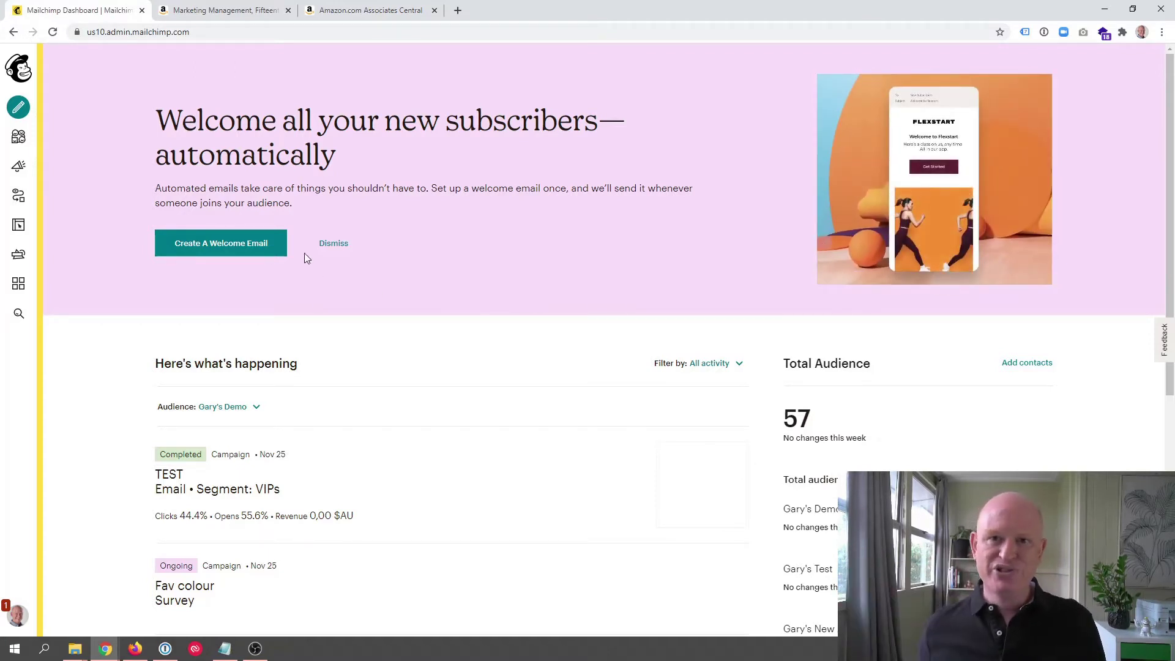
Step: Create a landing page named 1345 for the demo audience and begin building it
{"action": "left_click", "coordinate": [18, 108]}
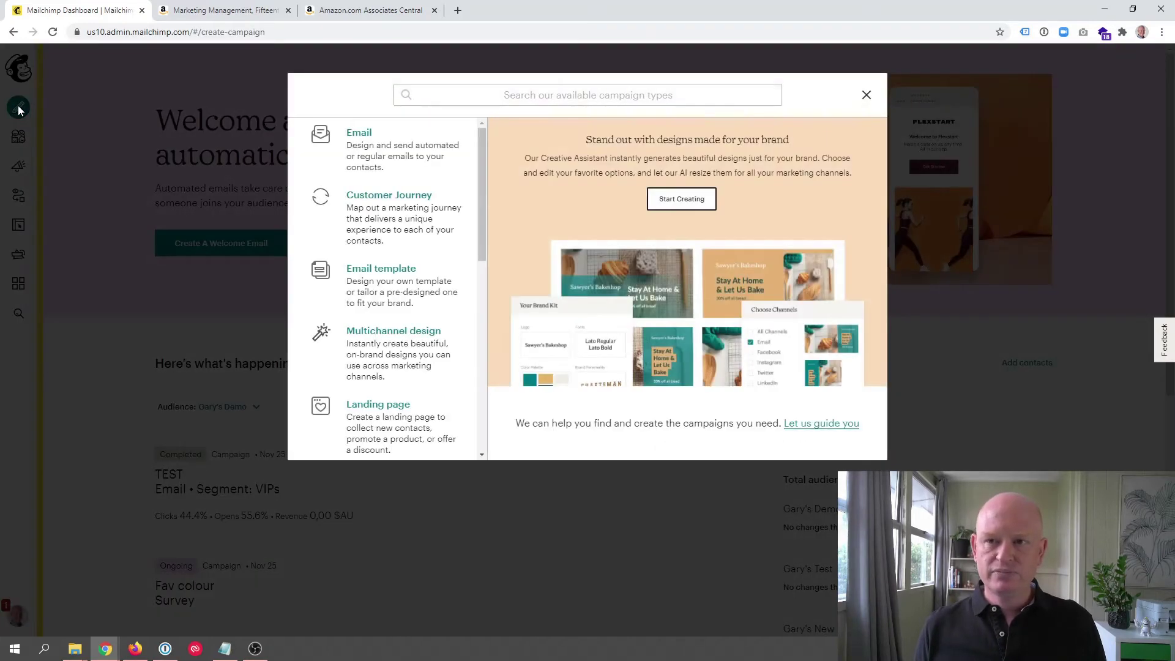
{"action": "left_click", "coordinate": [395, 416]}
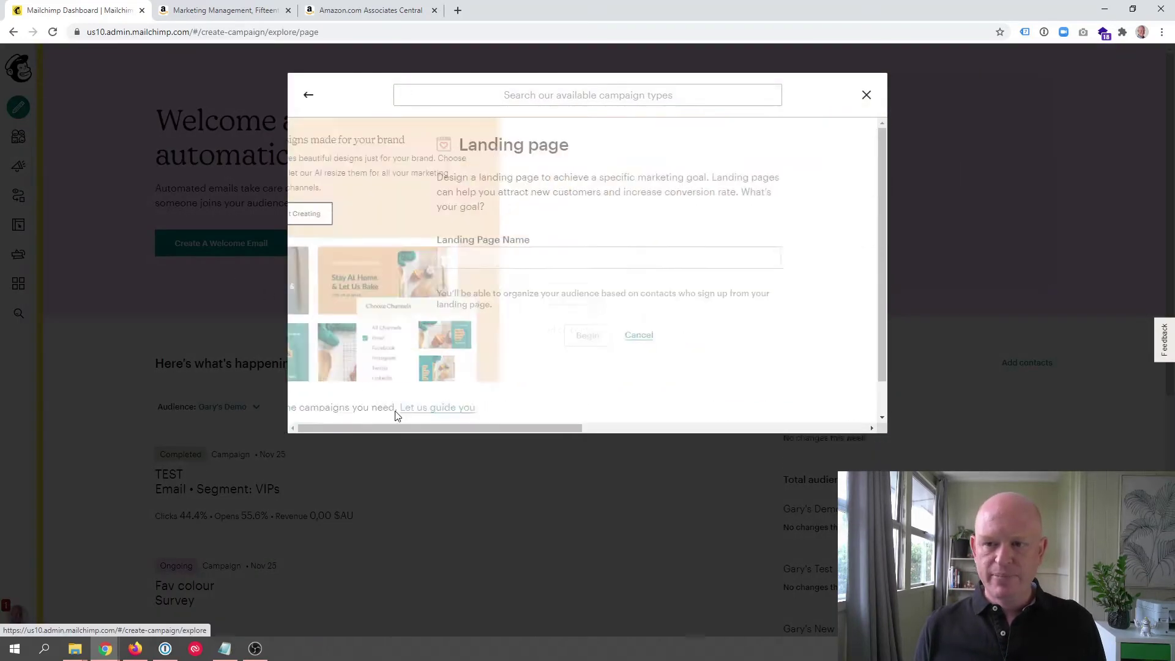
{"action": "left_click", "coordinate": [474, 257]}
{"action": "type", "text": "1"}
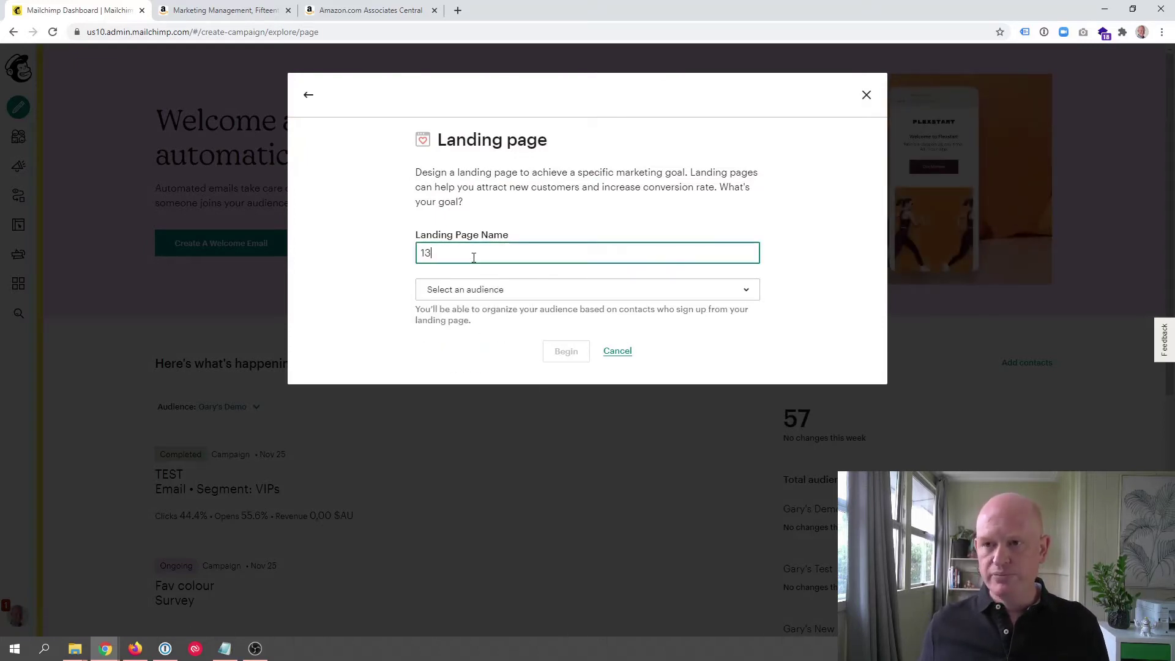
{"action": "type", "text": "3"}
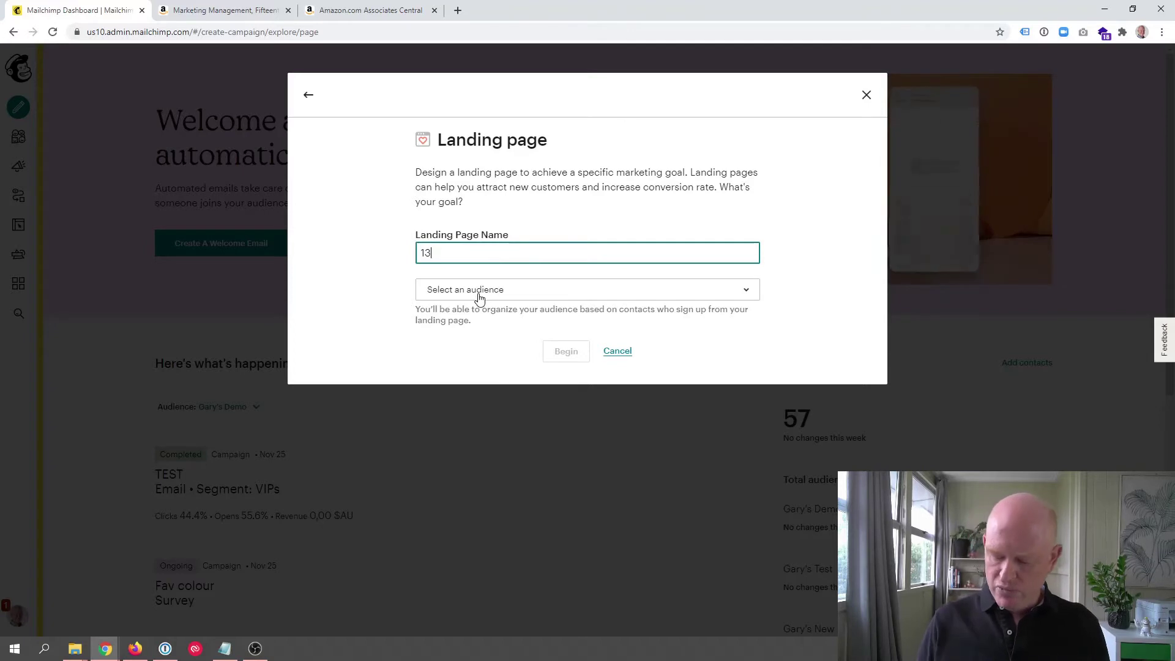
{"action": "type", "text": "45"}
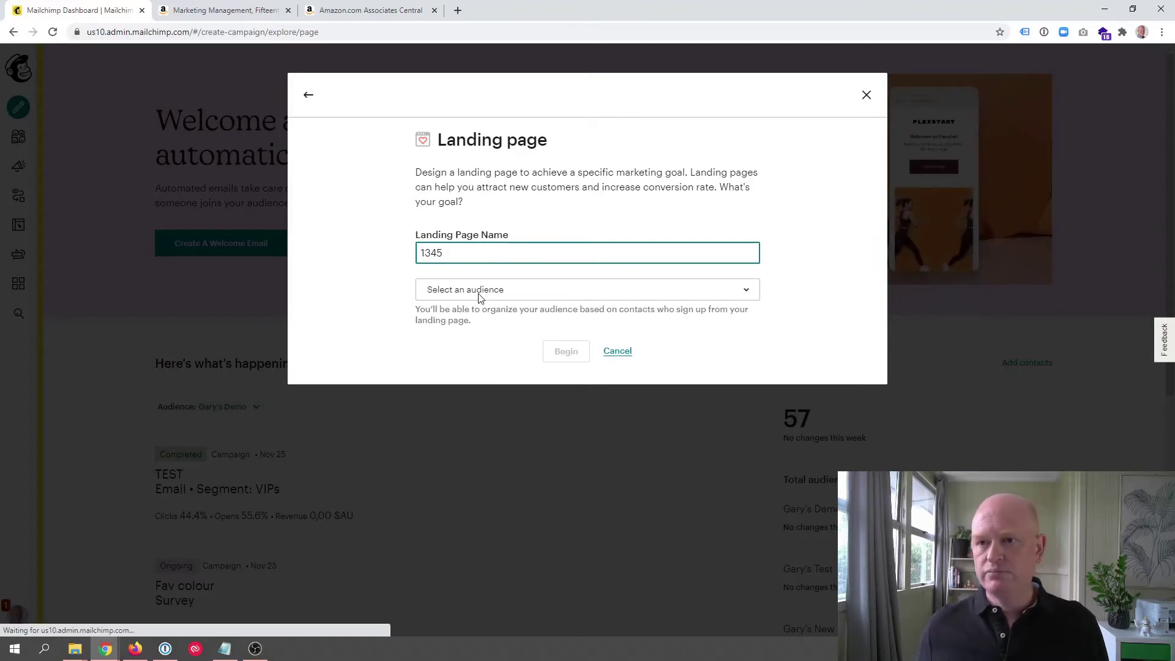
{"action": "left_click", "coordinate": [592, 300]}
{"action": "left_click", "coordinate": [489, 349]}
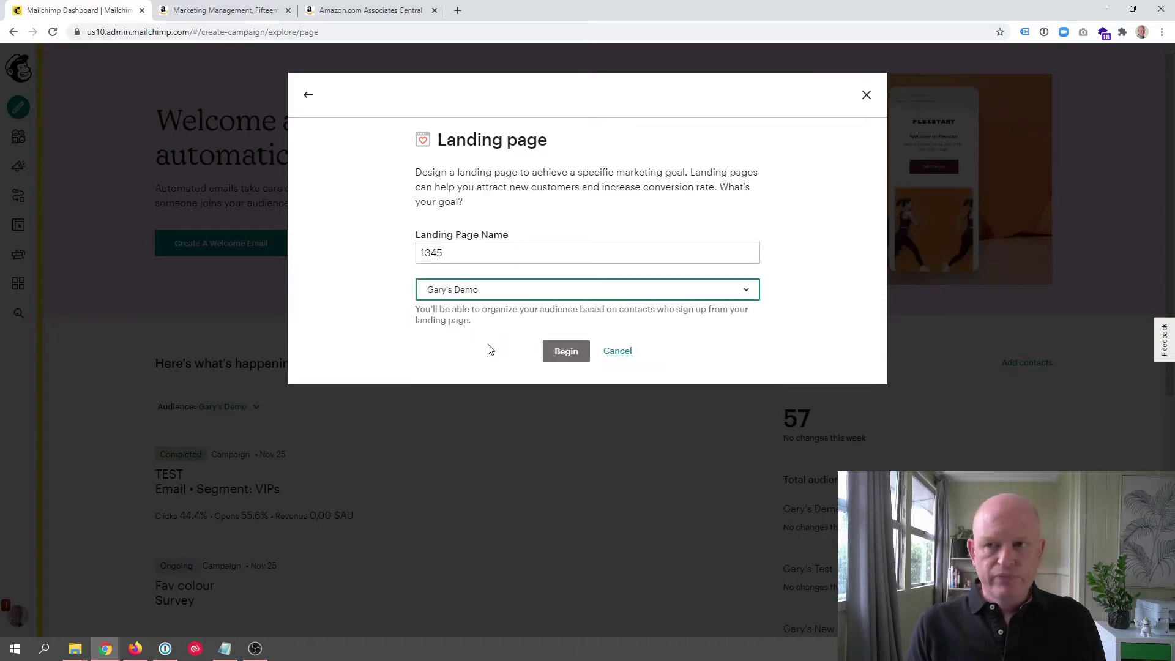
{"action": "left_click", "coordinate": [566, 350]}
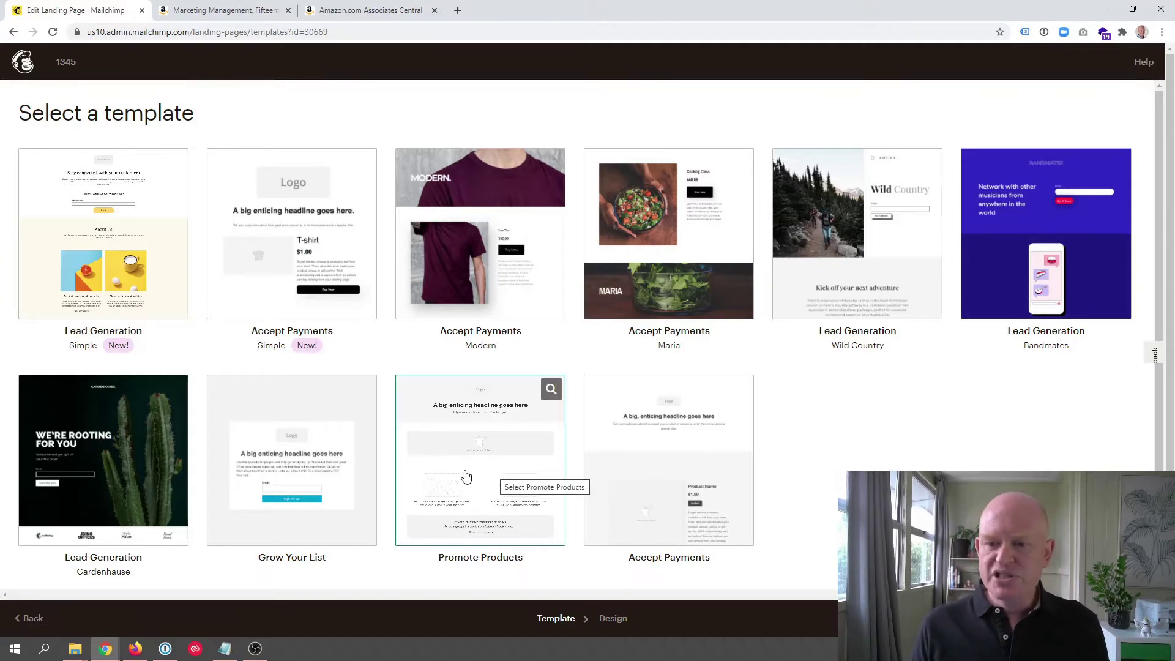
Step: Choose the Grow Your List template for the 1345 landing page
{"action": "left_click", "coordinate": [330, 420]}
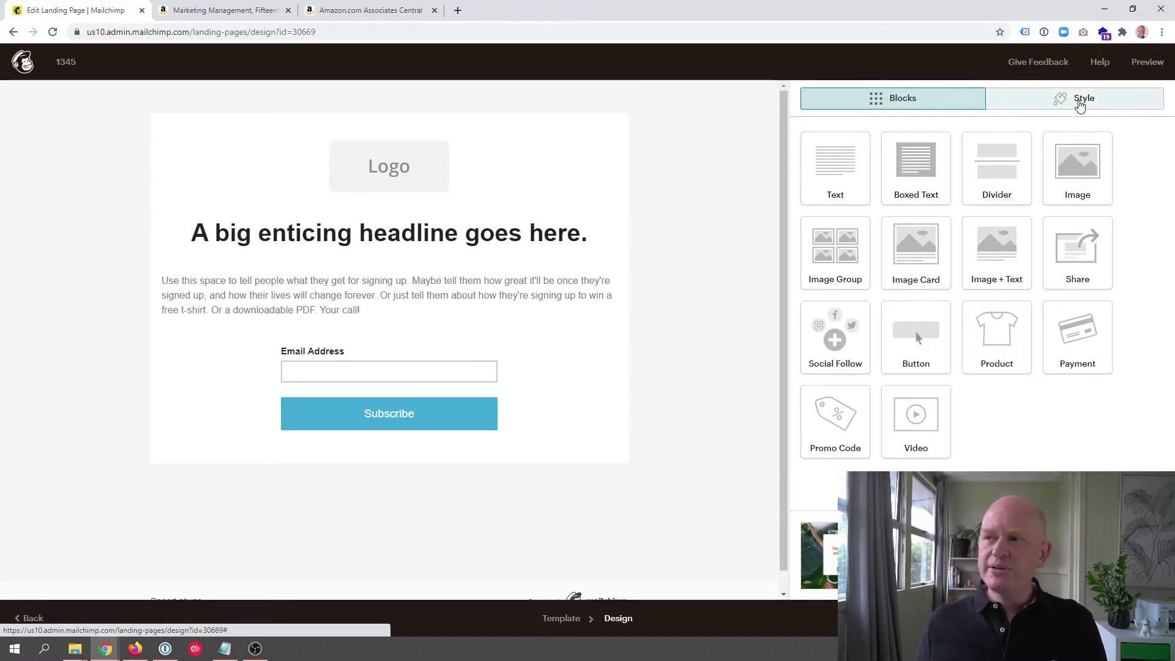
Step: Set the Page style background colour to white #ffffff
{"action": "left_click", "coordinate": [1080, 105]}
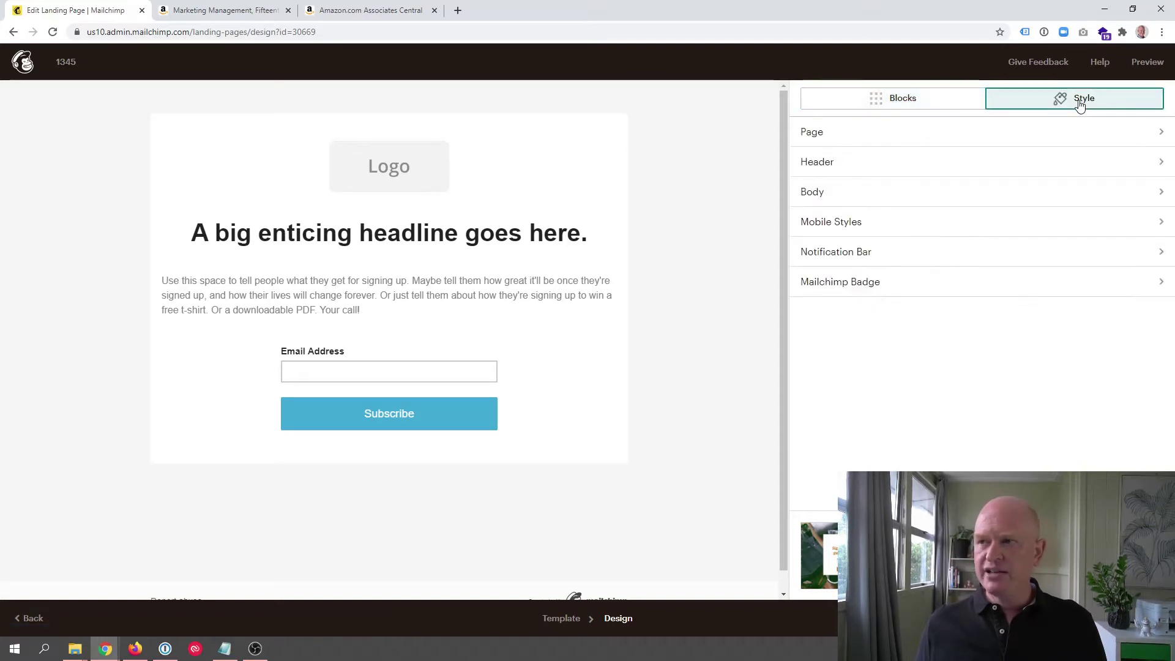
{"action": "left_click", "coordinate": [1058, 135]}
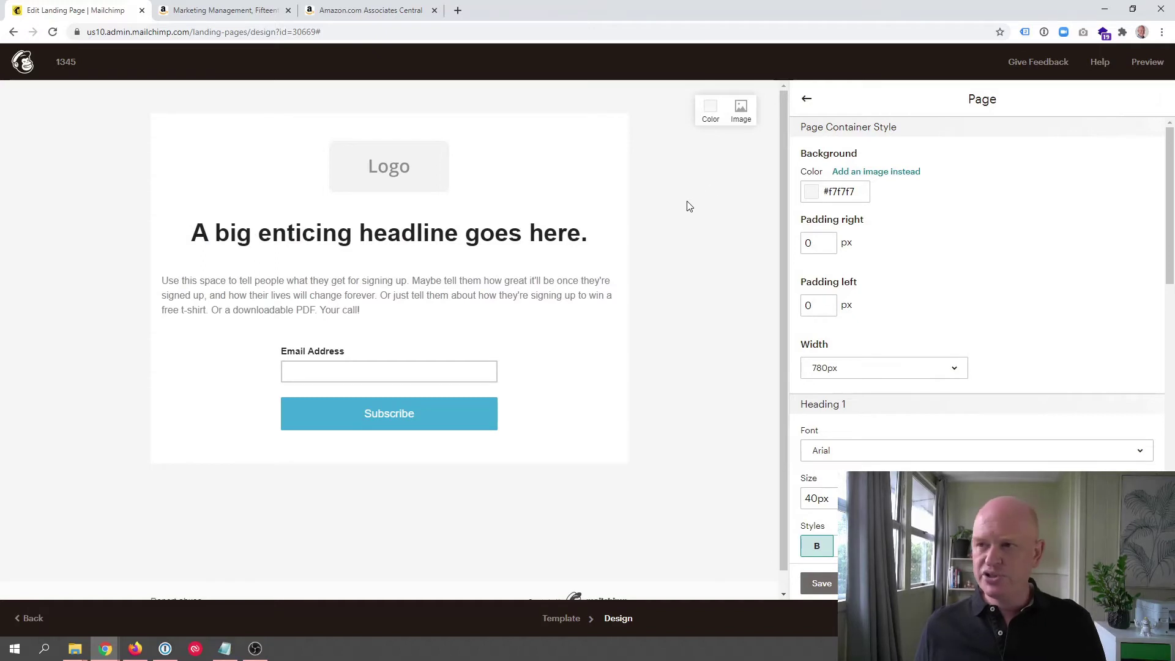
{"action": "left_click", "coordinate": [845, 190]}
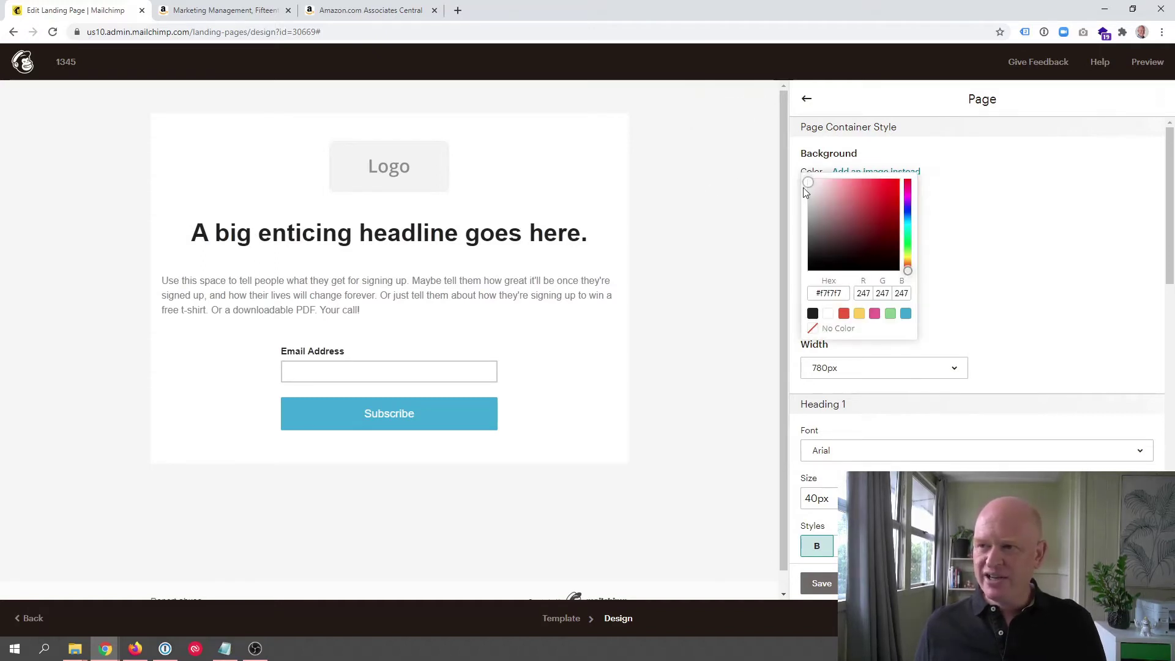
{"action": "mouse_move", "coordinate": [804, 189]}
{"action": "left_mouse_down"}
{"action": "mouse_move", "coordinate": [854, 191]}
{"action": "mouse_move", "coordinate": [795, 181]}
{"action": "left_mouse_up"}
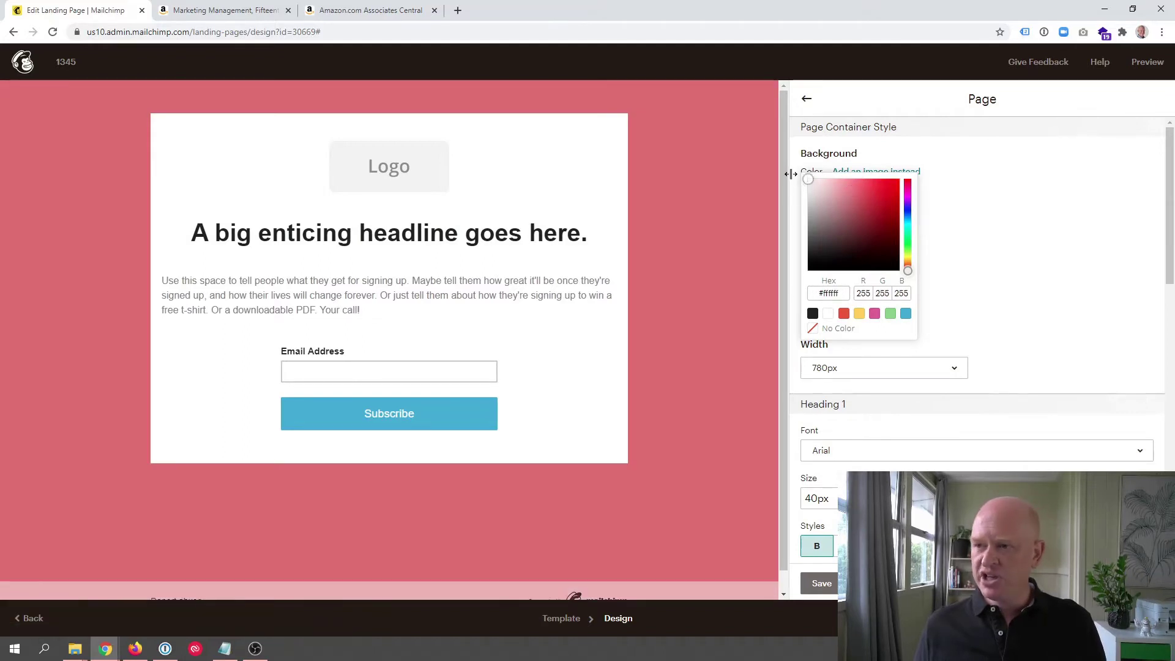
{"action": "left_click", "coordinate": [791, 174]}
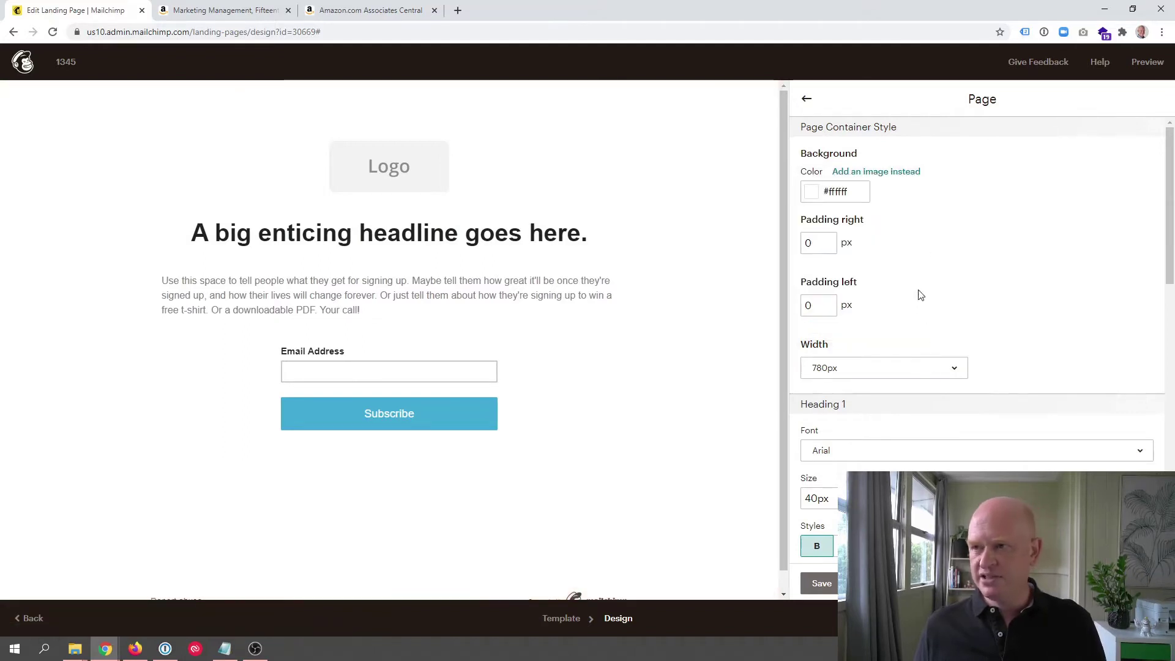
{"action": "left_click", "coordinate": [807, 101]}
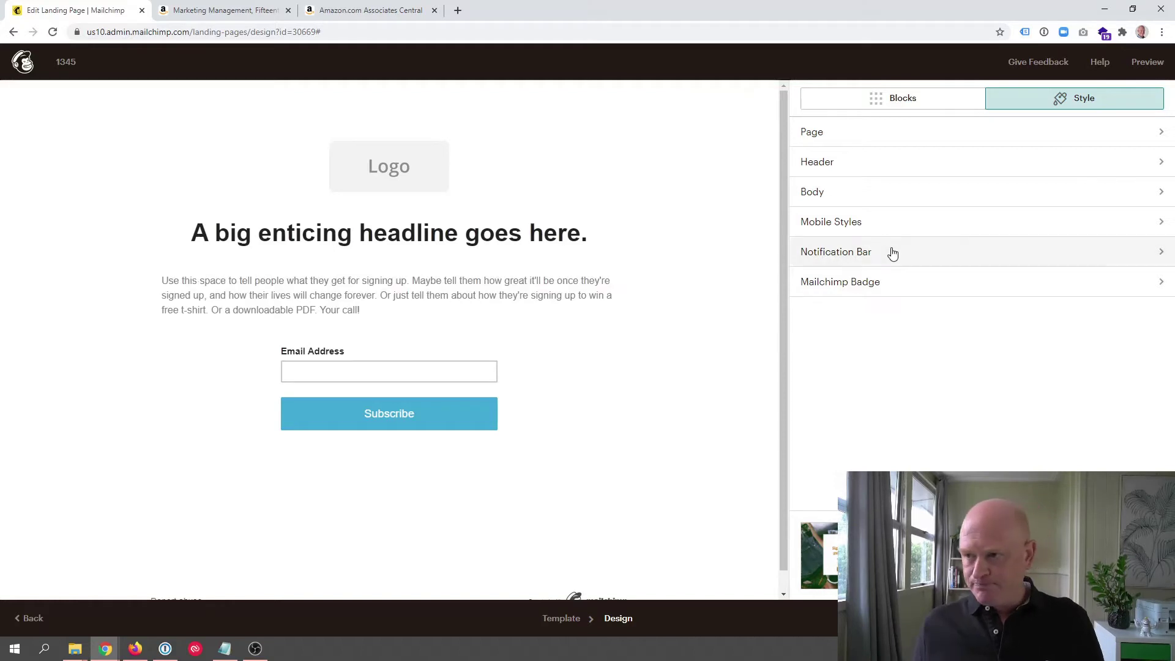
Step: In Body style, make the body text near-black #222222 and 18px
{"action": "left_click", "coordinate": [850, 199]}
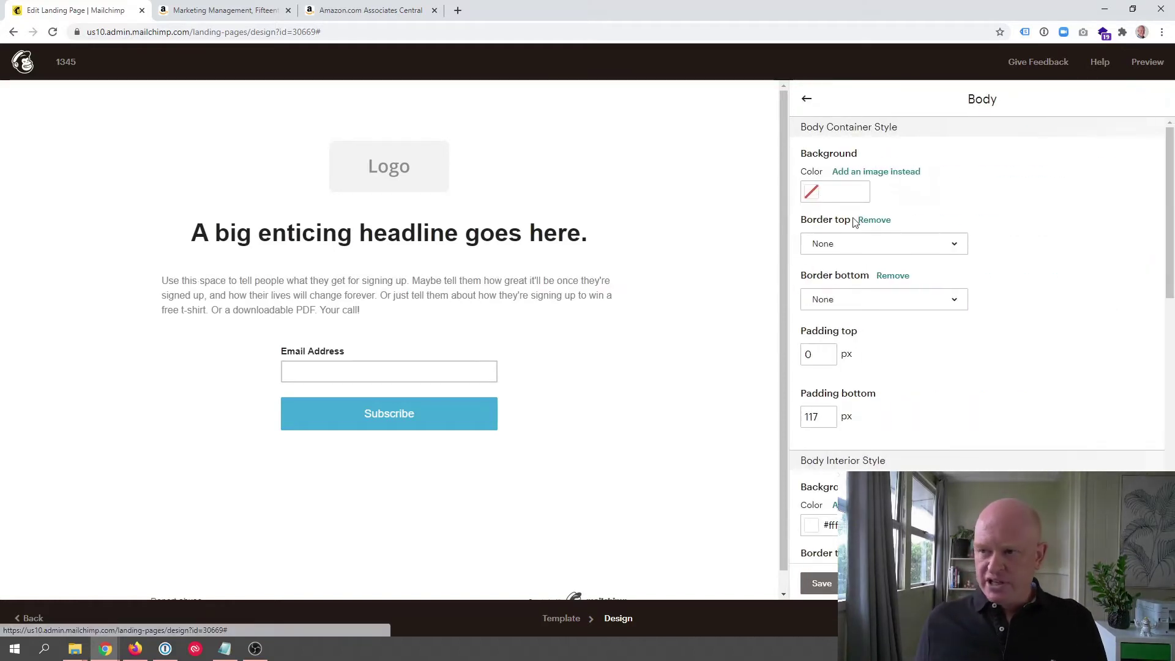
{"action": "scroll", "coordinate": [870, 375], "scroll_direction": "down", "scroll_amount": 5}
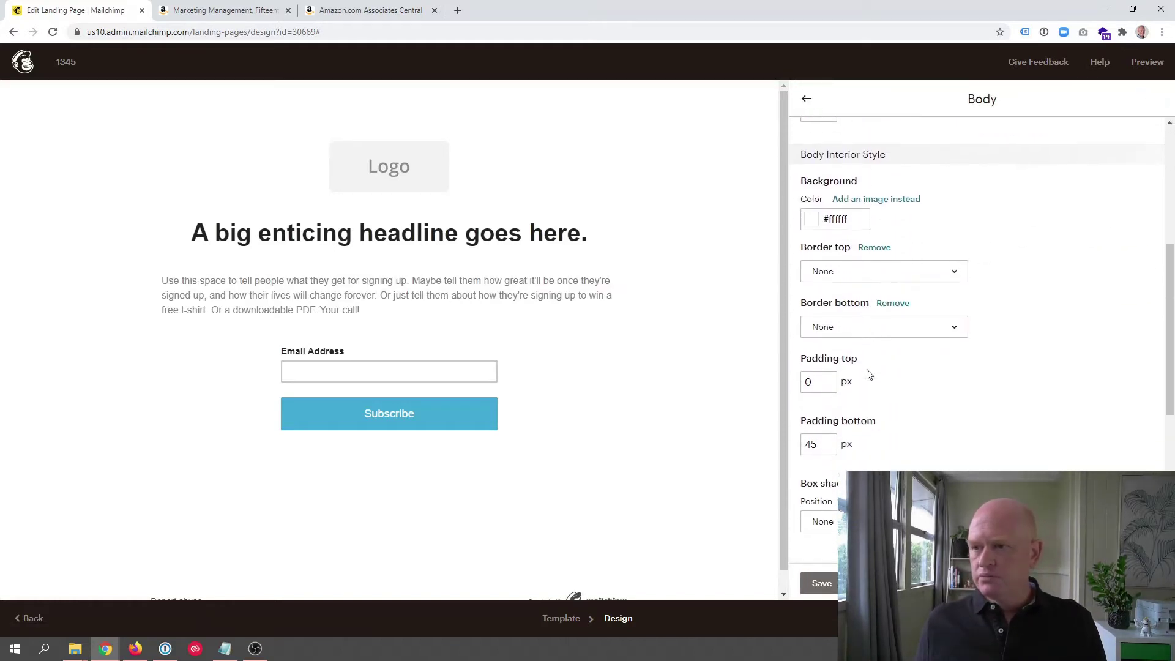
{"action": "scroll", "coordinate": [870, 374], "scroll_direction": "down", "scroll_amount": 6}
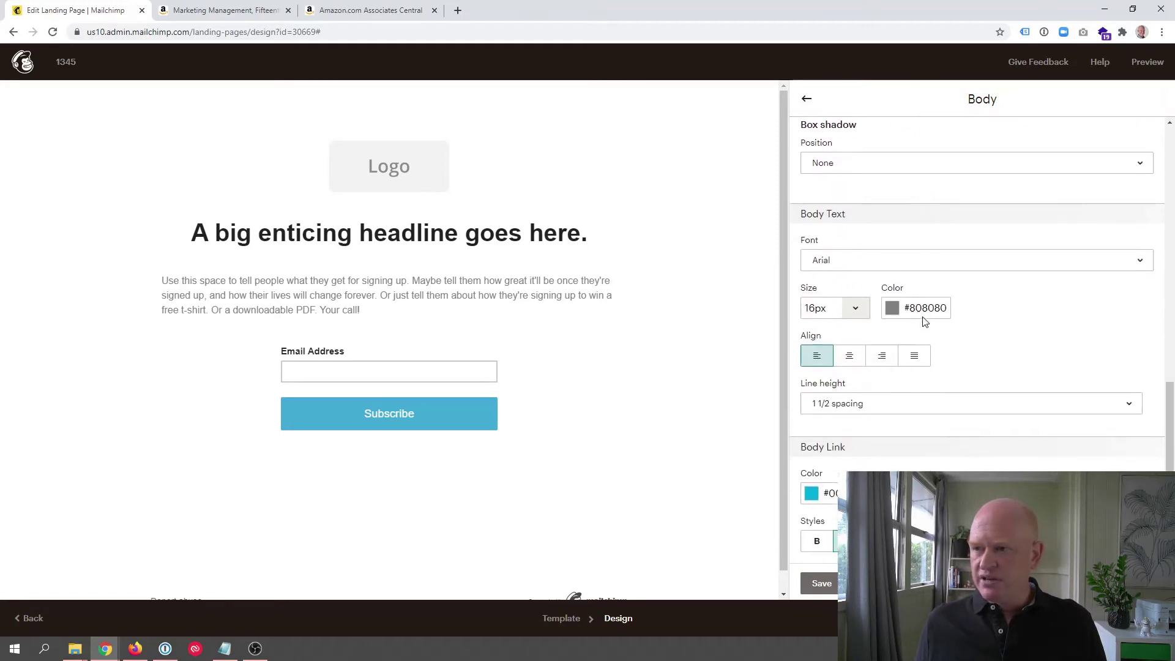
{"action": "left_click", "coordinate": [925, 307]}
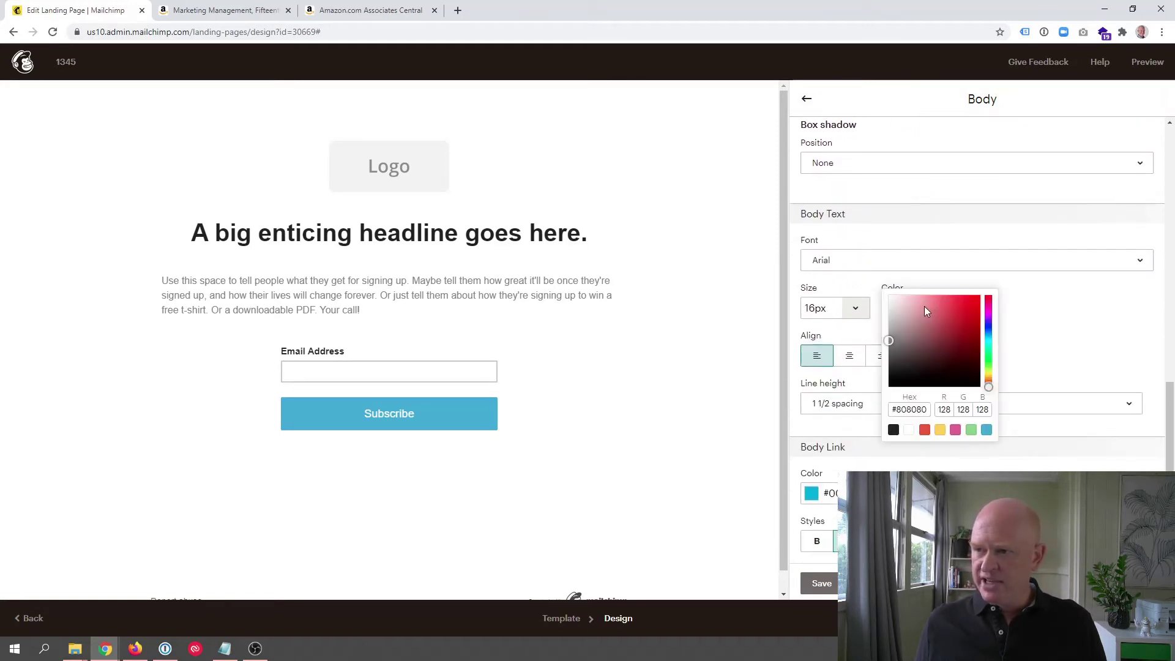
{"action": "left_click", "coordinate": [893, 428]}
{"action": "left_click", "coordinate": [942, 351]}
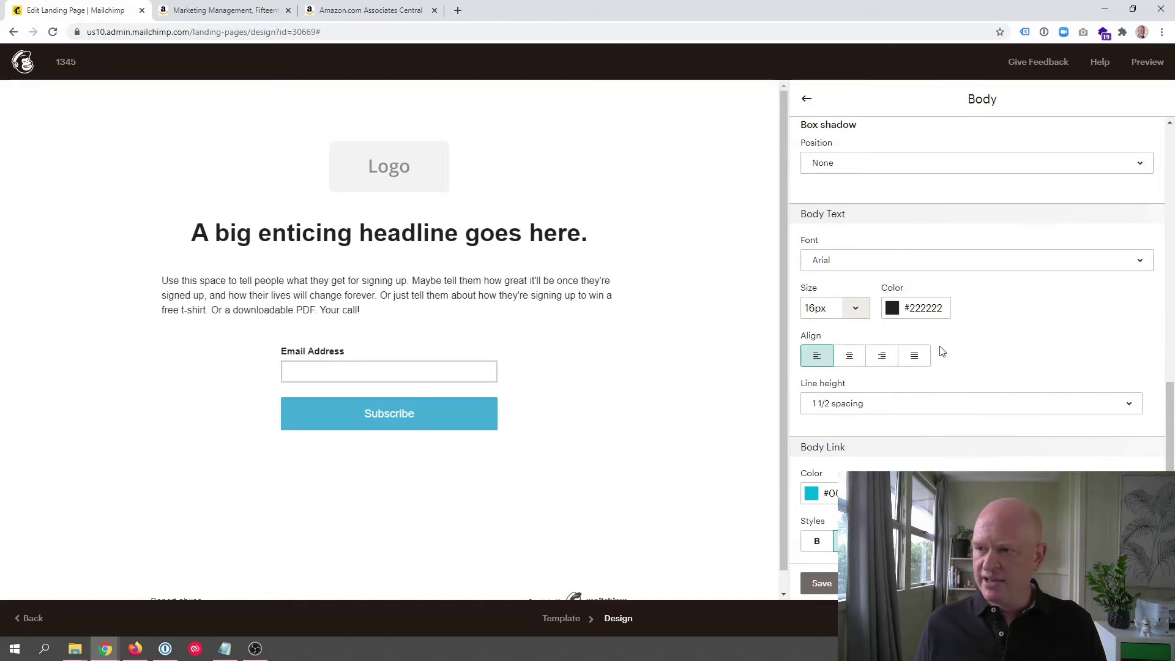
{"action": "left_click", "coordinate": [857, 309]}
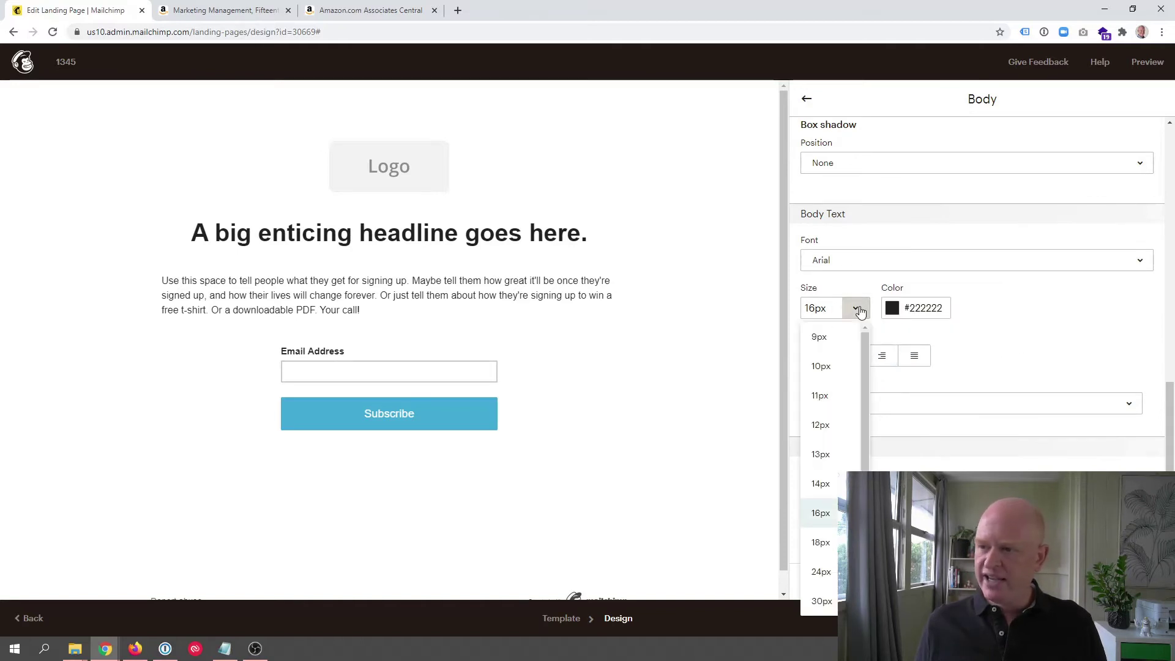
{"action": "left_click", "coordinate": [821, 541]}
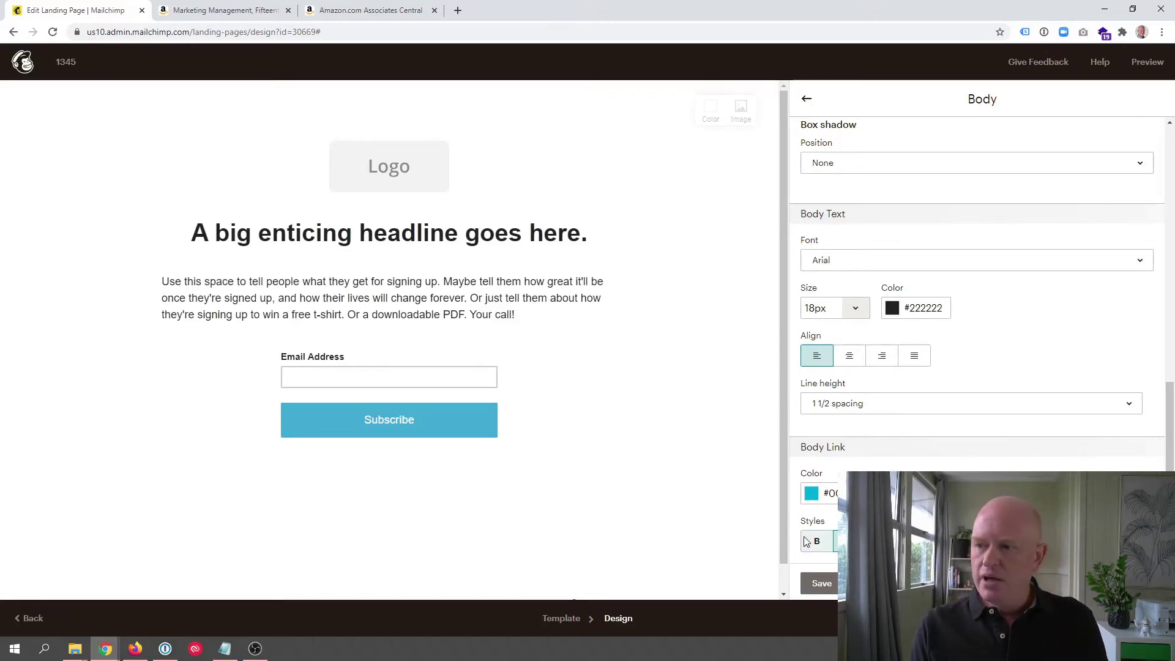
{"action": "left_click", "coordinate": [821, 582]}
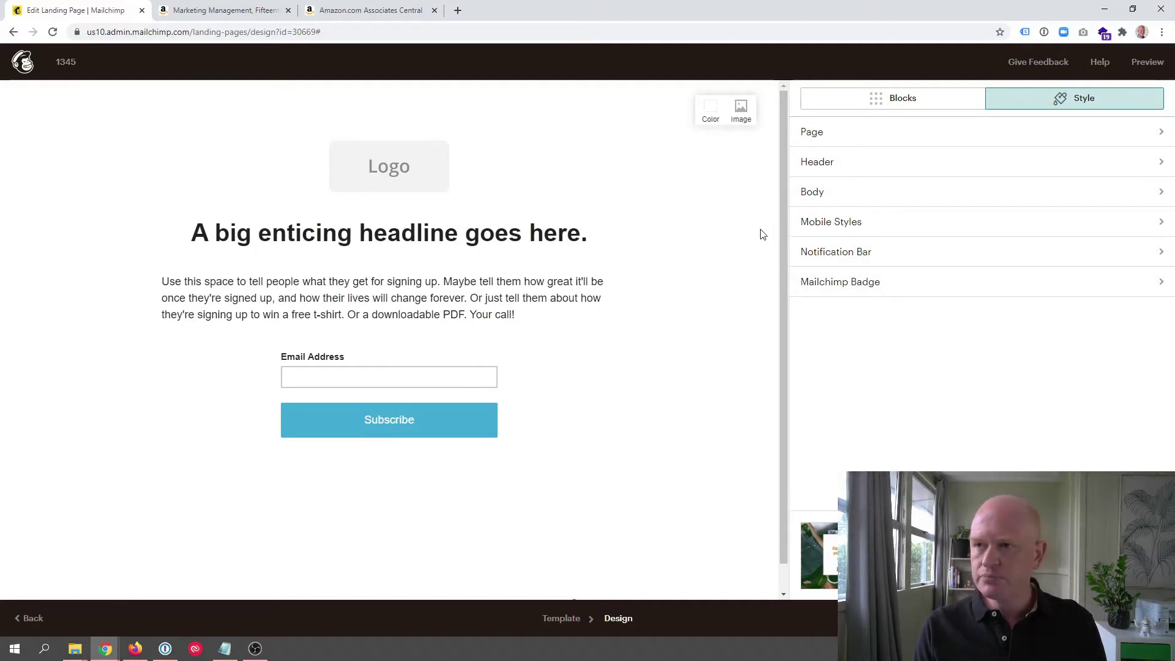
Step: Swap the top logo for the OrganicWeb.com.au image logo-1200x100.png from My Files
{"action": "left_click", "coordinate": [911, 101]}
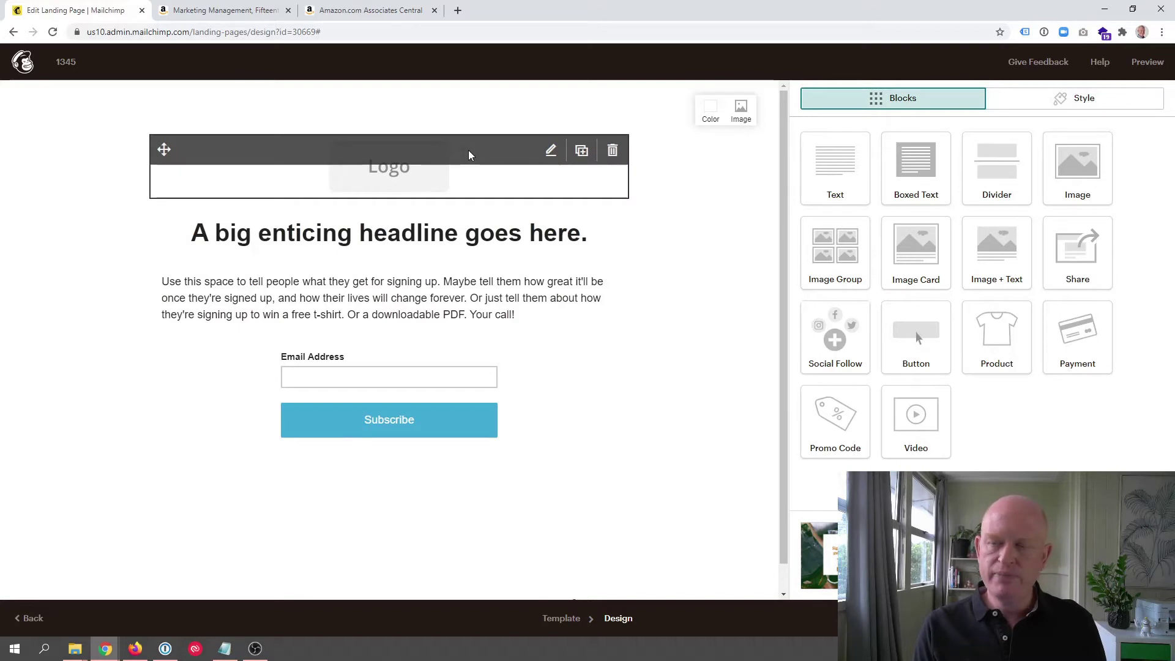
{"action": "left_click", "coordinate": [468, 149]}
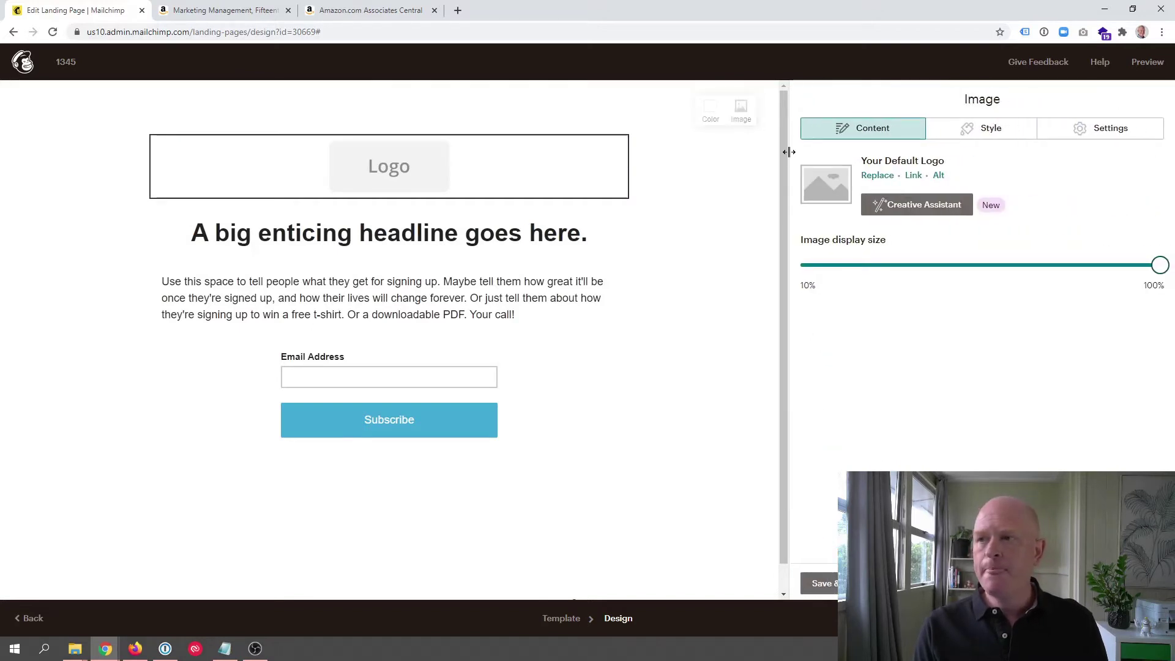
{"action": "left_click", "coordinate": [877, 176]}
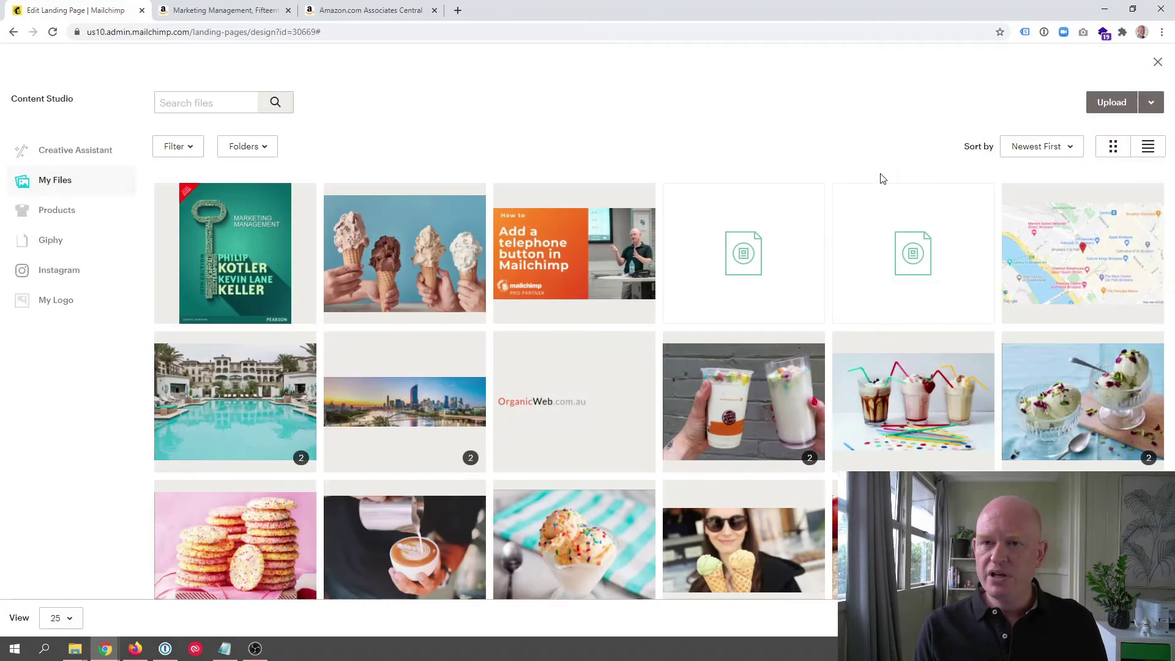
{"action": "scroll", "coordinate": [820, 236], "scroll_direction": "down", "scroll_amount": 1}
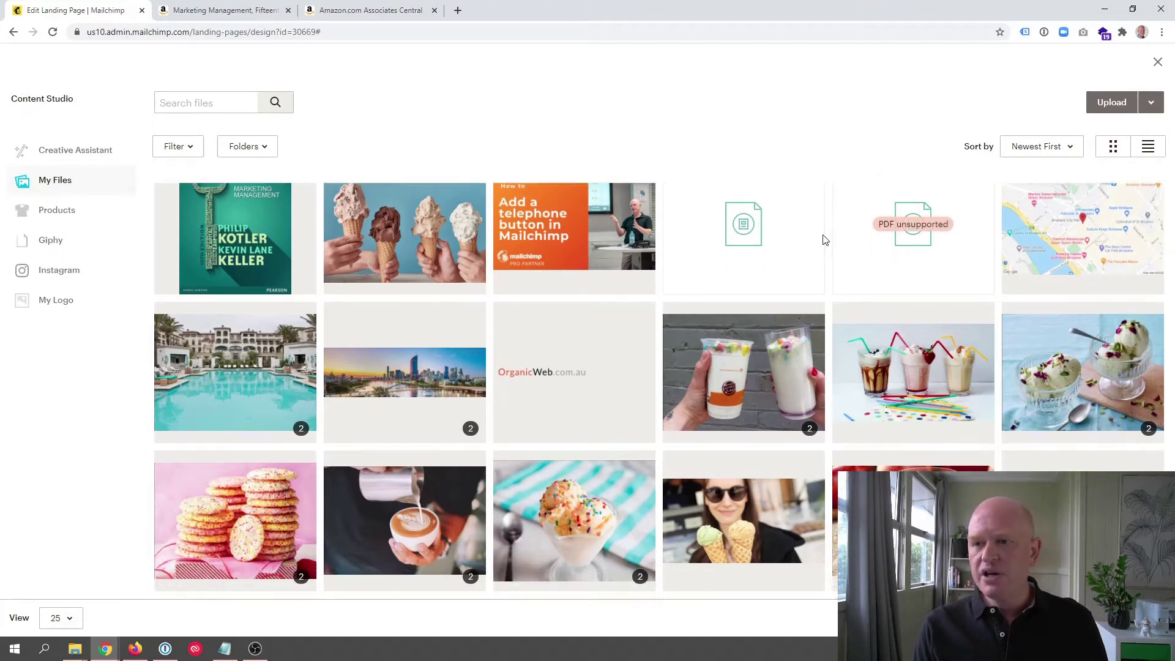
{"action": "left_click", "coordinate": [571, 348]}
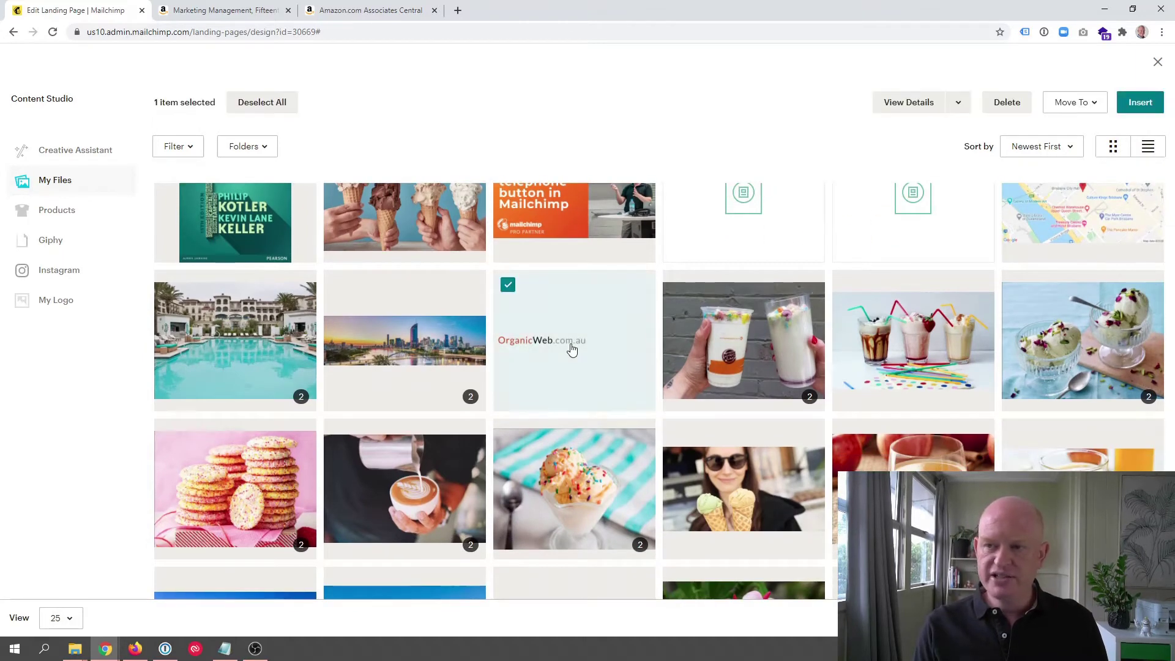
{"action": "left_click", "coordinate": [1134, 104]}
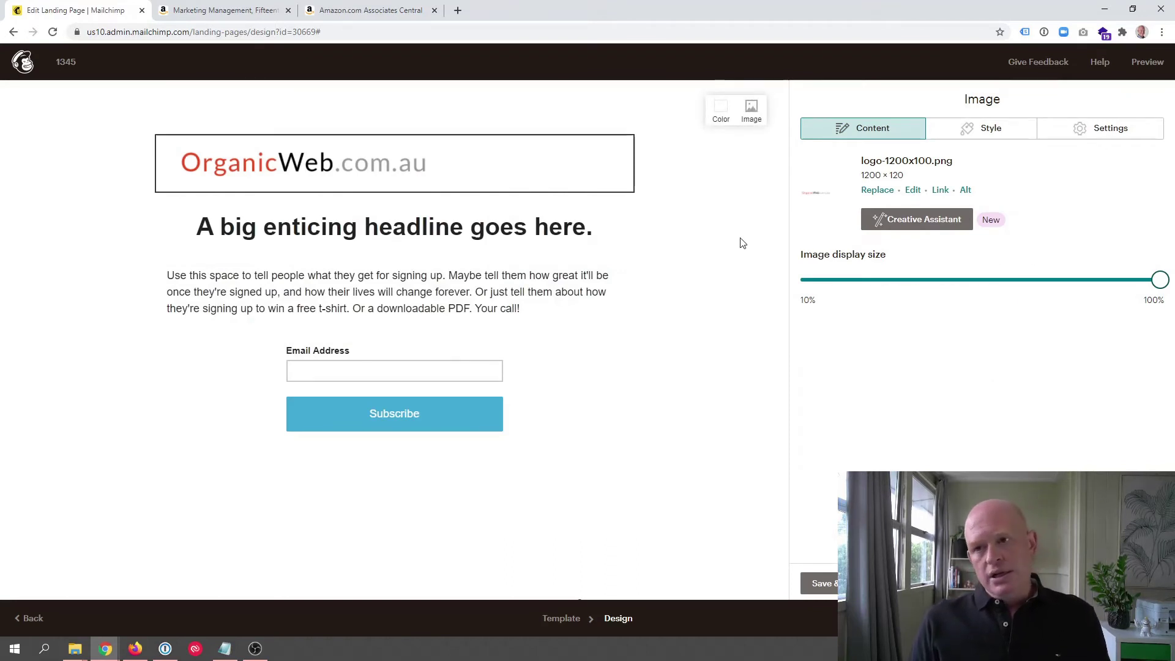
Step: Replace the placeholder headline with 'Need to learn marketing. Buy this awesome book....'
{"action": "mouse_move", "coordinate": [524, 219]}
{"action": "left_click", "coordinate": [467, 228]}
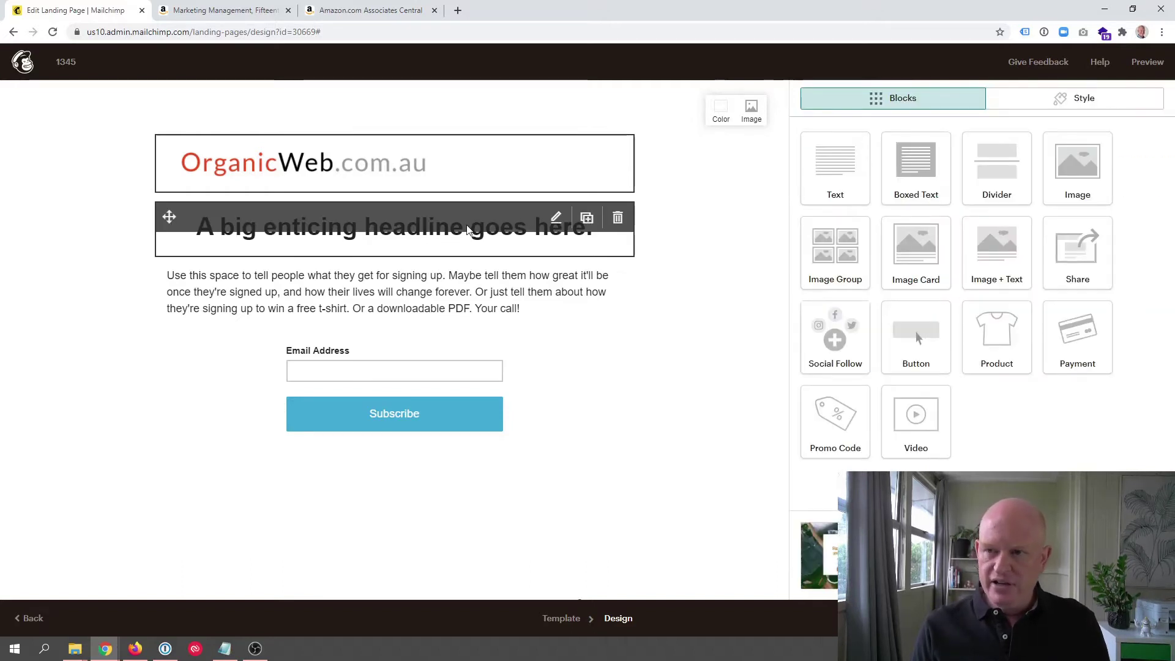
{"action": "left_click_drag", "start_coordinate": [1112, 208], "coordinate": [769, 225]}
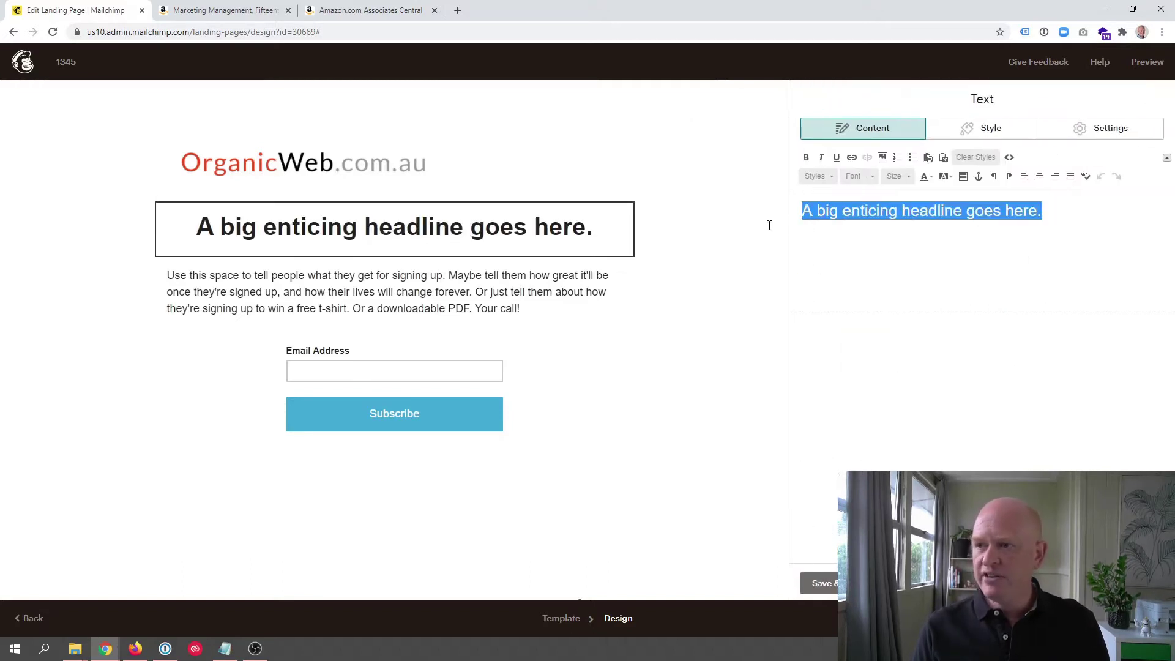
{"action": "type", "text": "Need"}
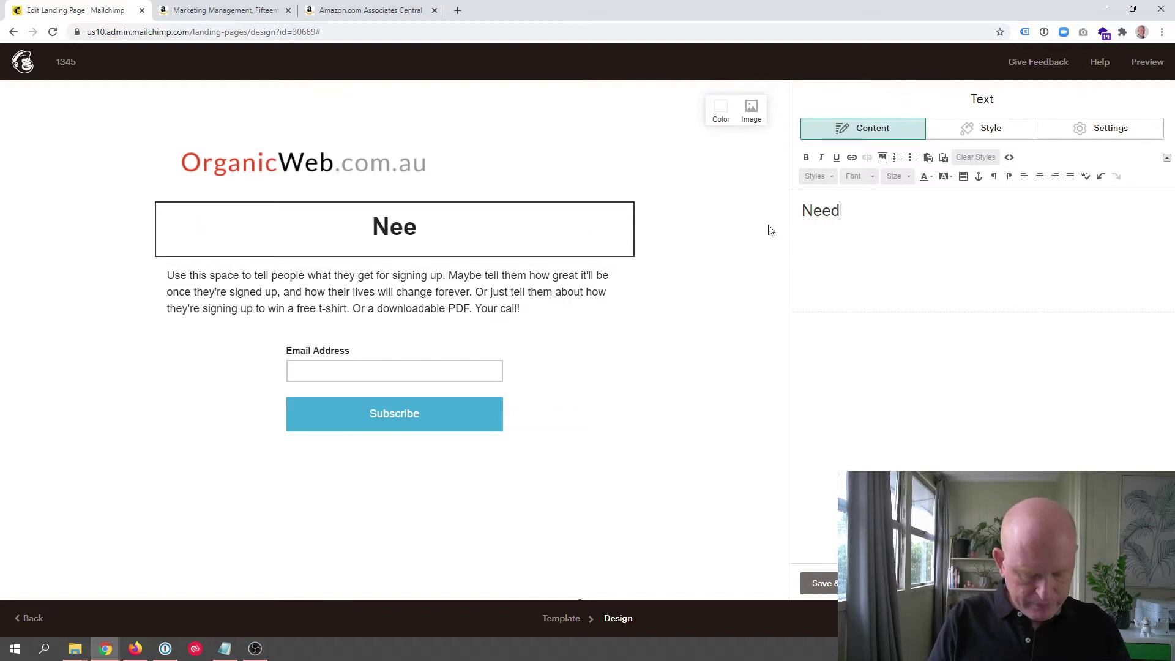
{"action": "type", "text": " to learn mar"}
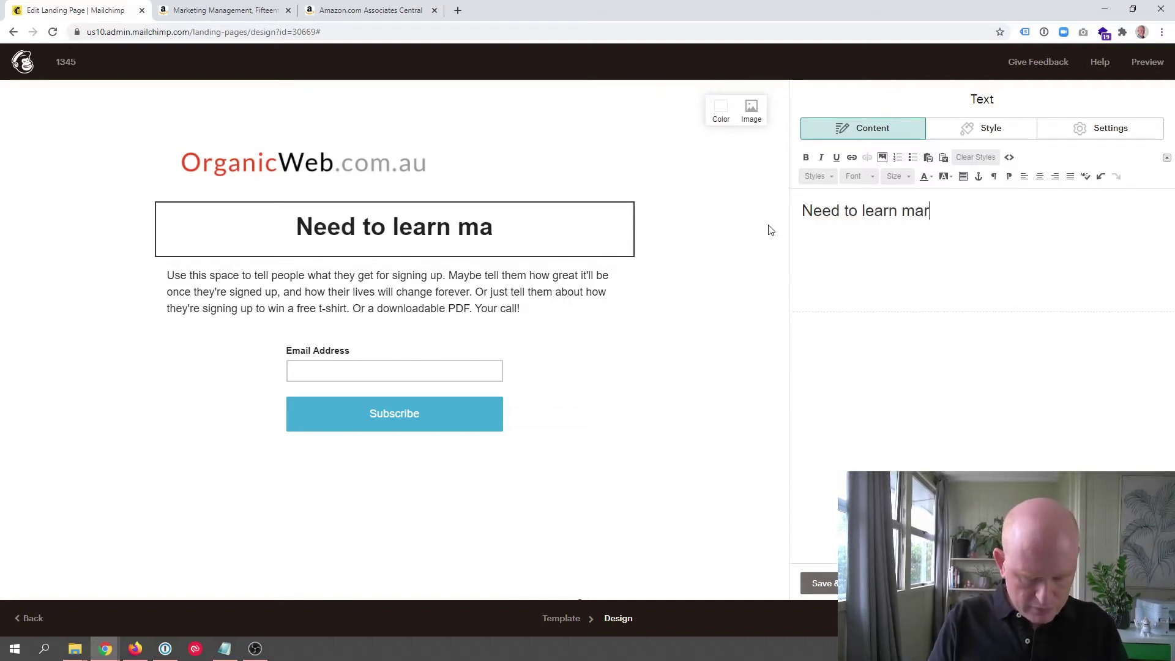
{"action": "type", "text": "keting. Bu"}
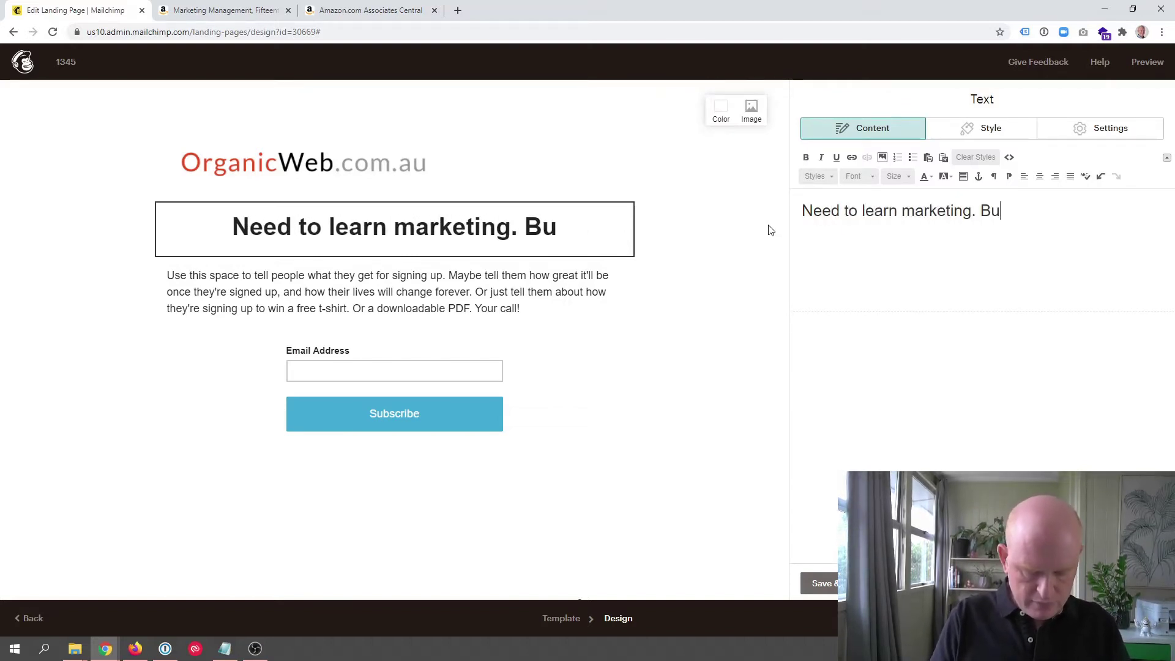
{"action": "type", "text": "y this aweso"}
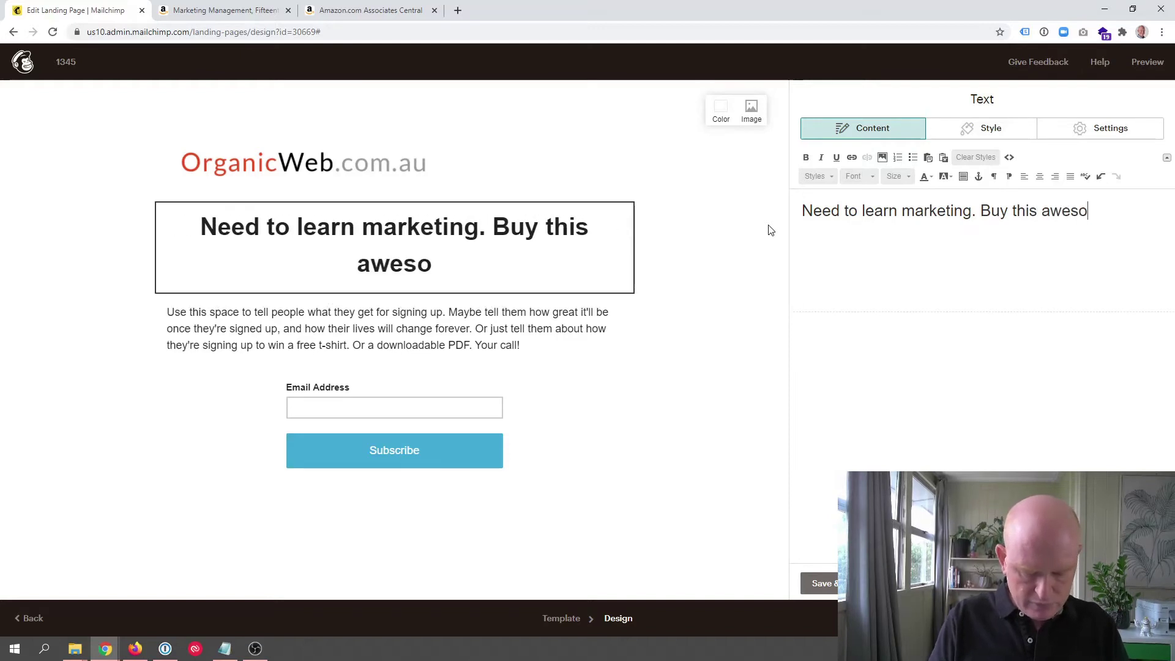
{"action": "type", "text": "me book"}
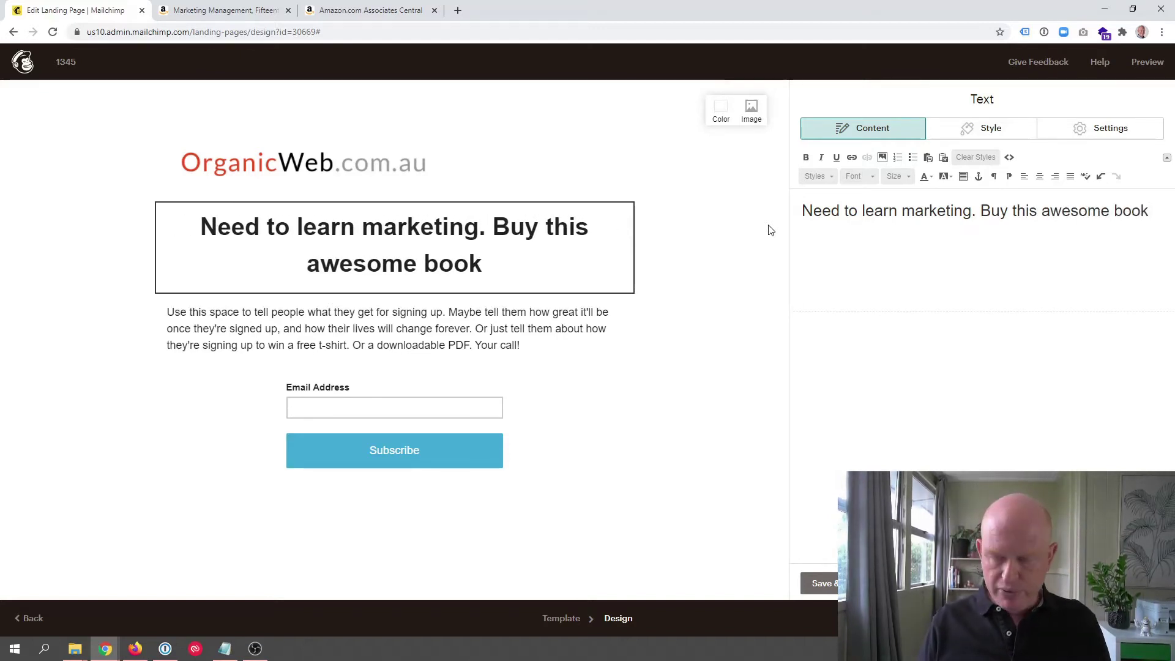
{"action": "type", "text": "...."}
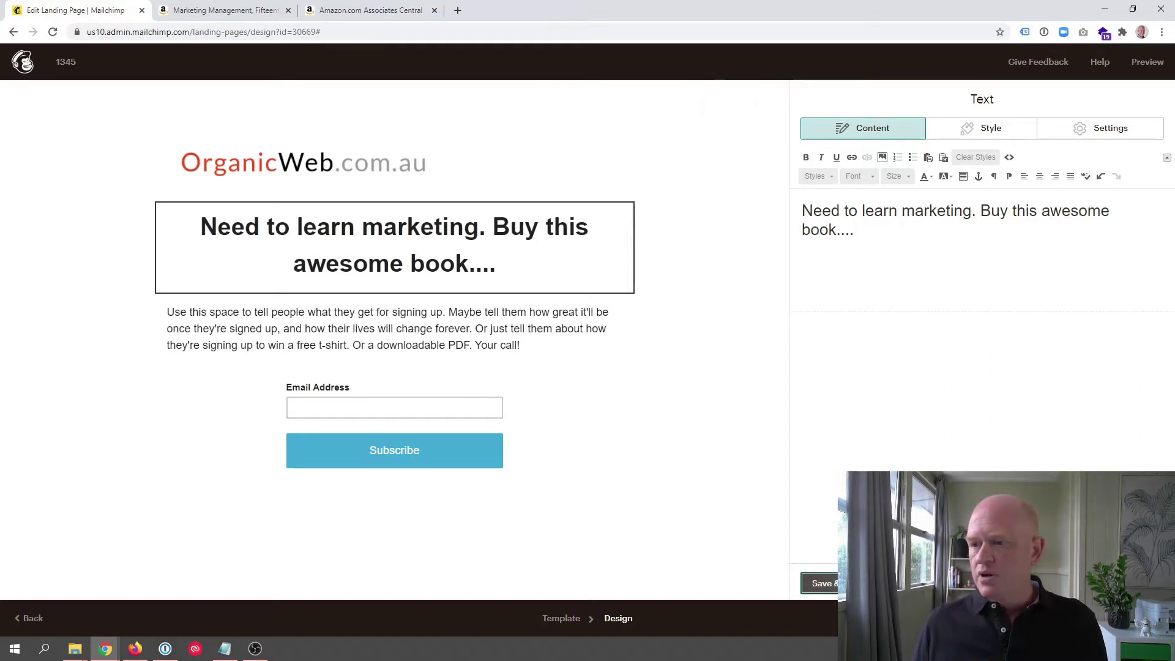
{"action": "left_click", "coordinate": [819, 583]}
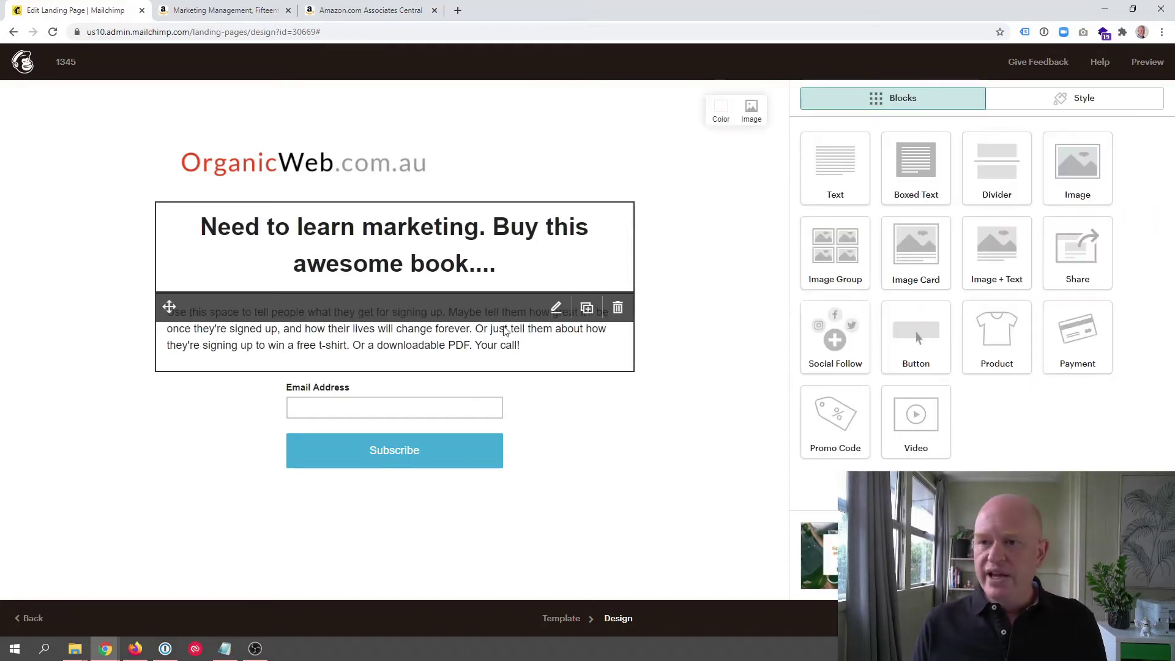
Step: Set the description text block's number of columns to 2
{"action": "left_click", "coordinate": [404, 316]}
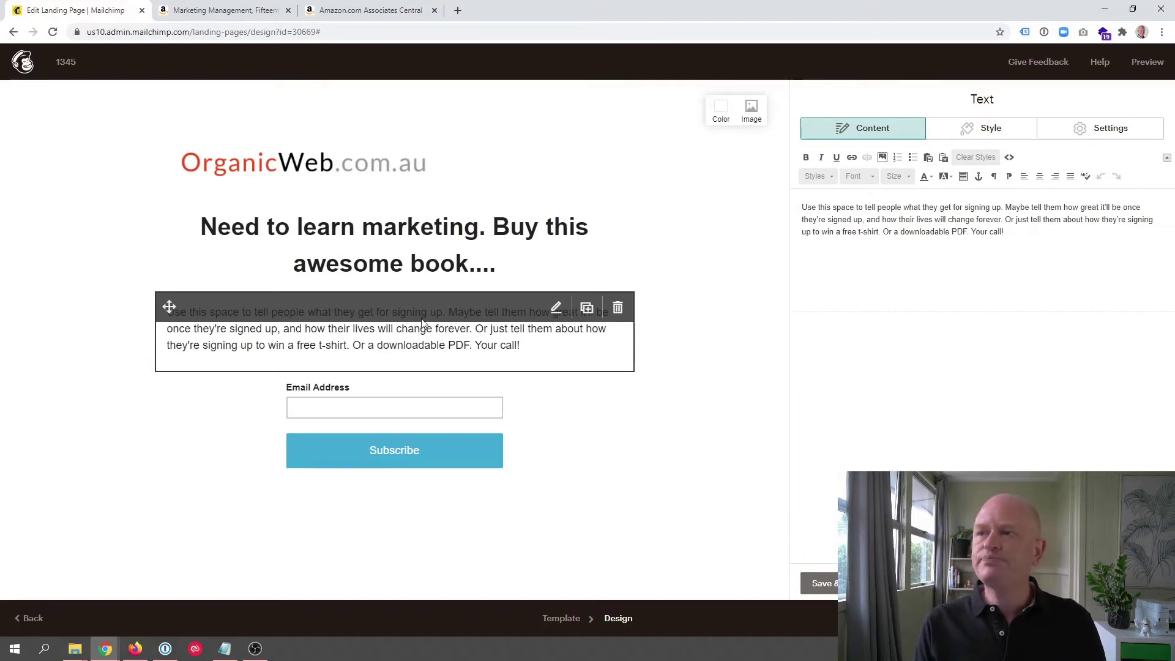
{"action": "left_click", "coordinate": [1110, 130]}
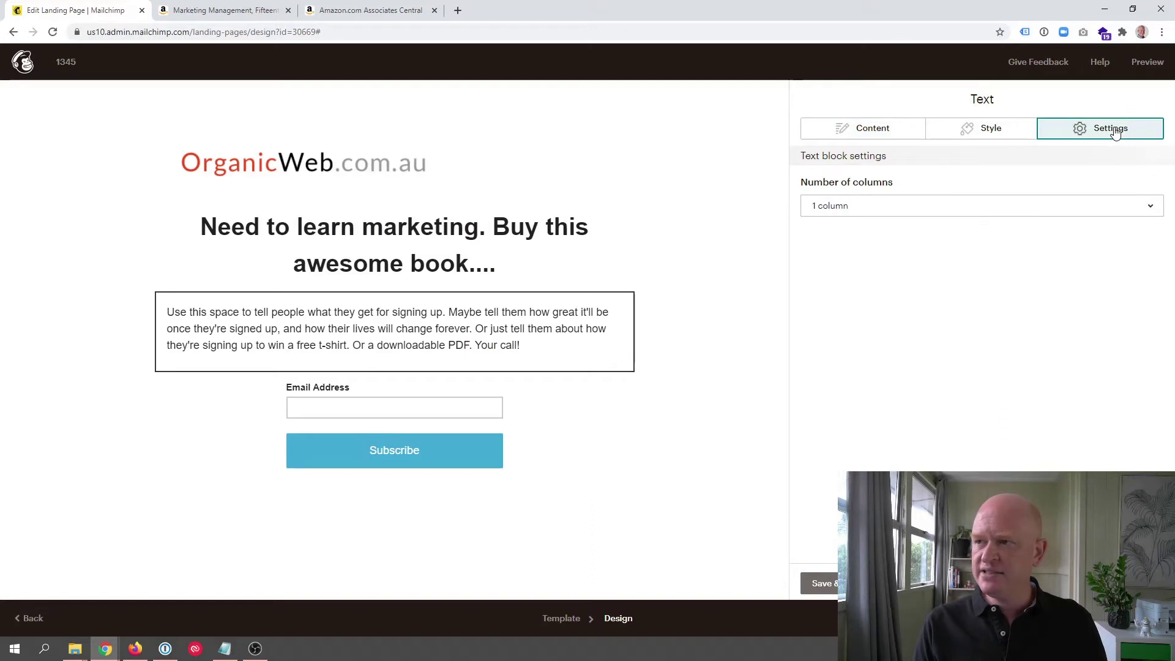
{"action": "left_click", "coordinate": [917, 212]}
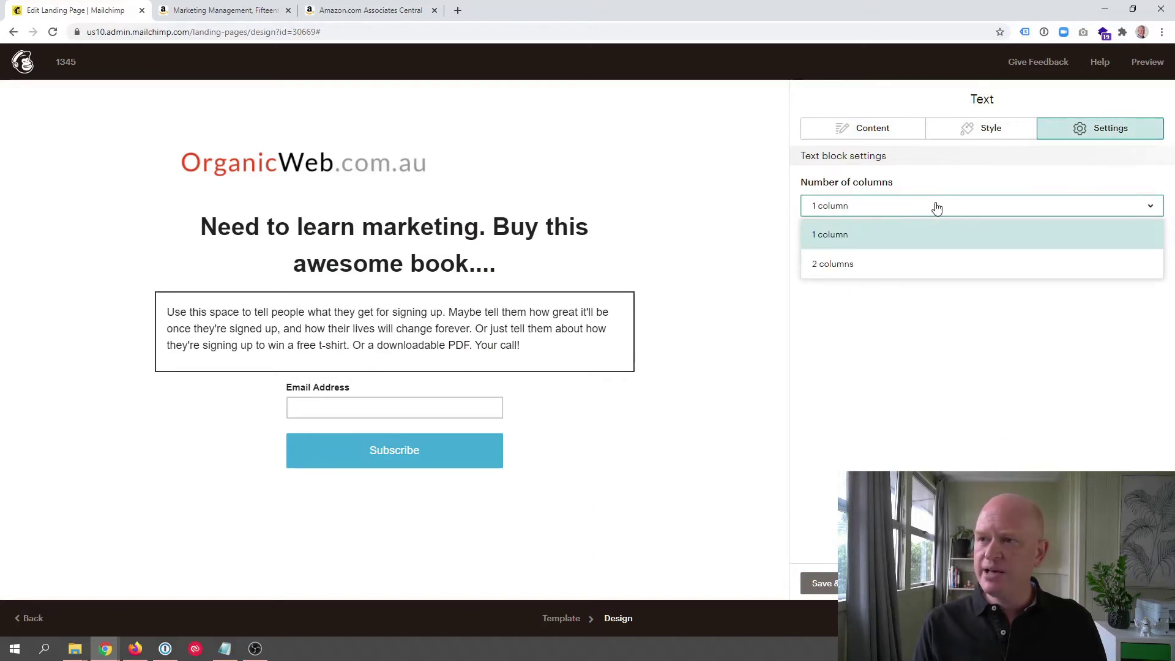
{"action": "left_click", "coordinate": [912, 273]}
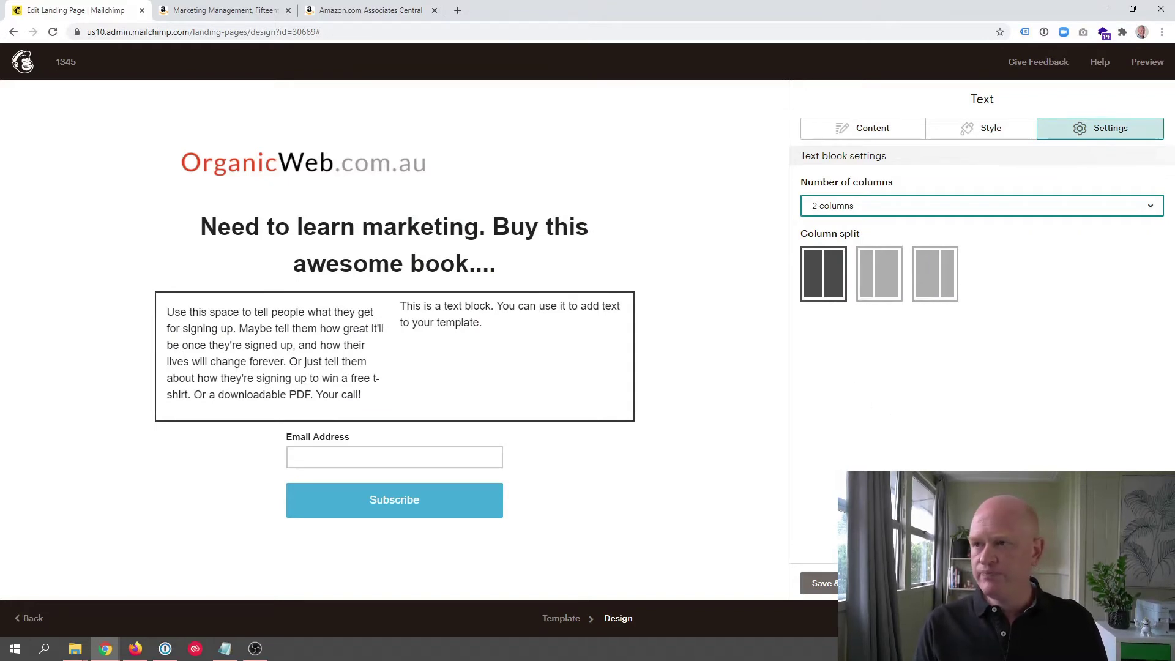
{"action": "left_click", "coordinate": [857, 128]}
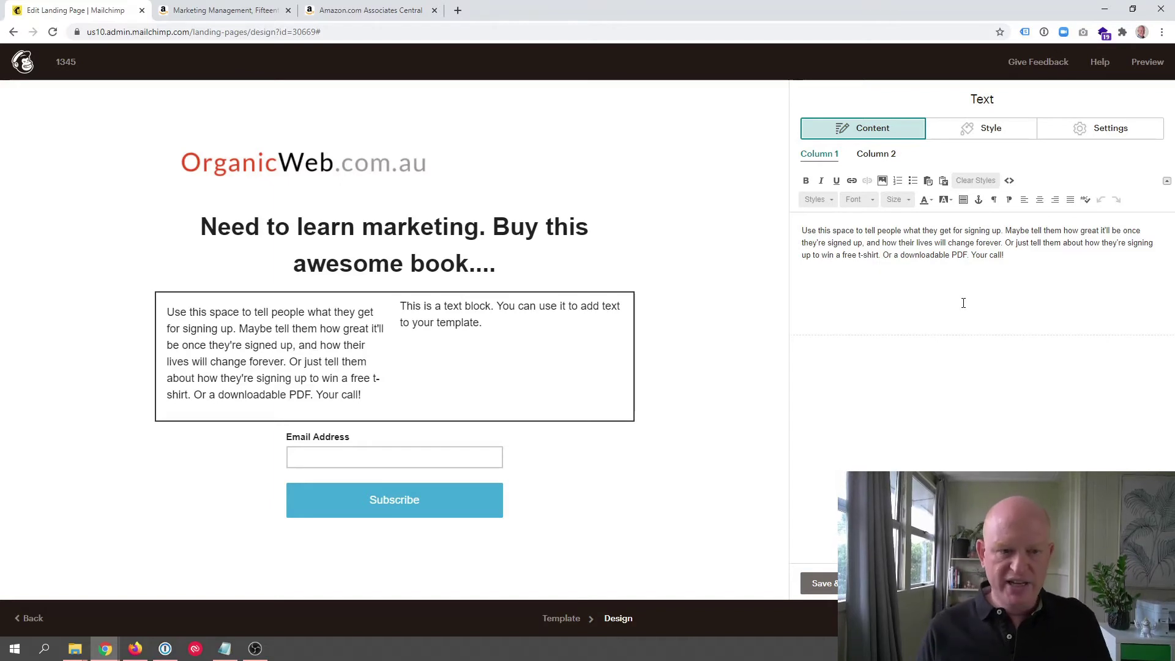
Step: Paste the Marketing Management book description from Notepad over Column 1's placeholder text
{"action": "key", "text": "alt+Tab"}
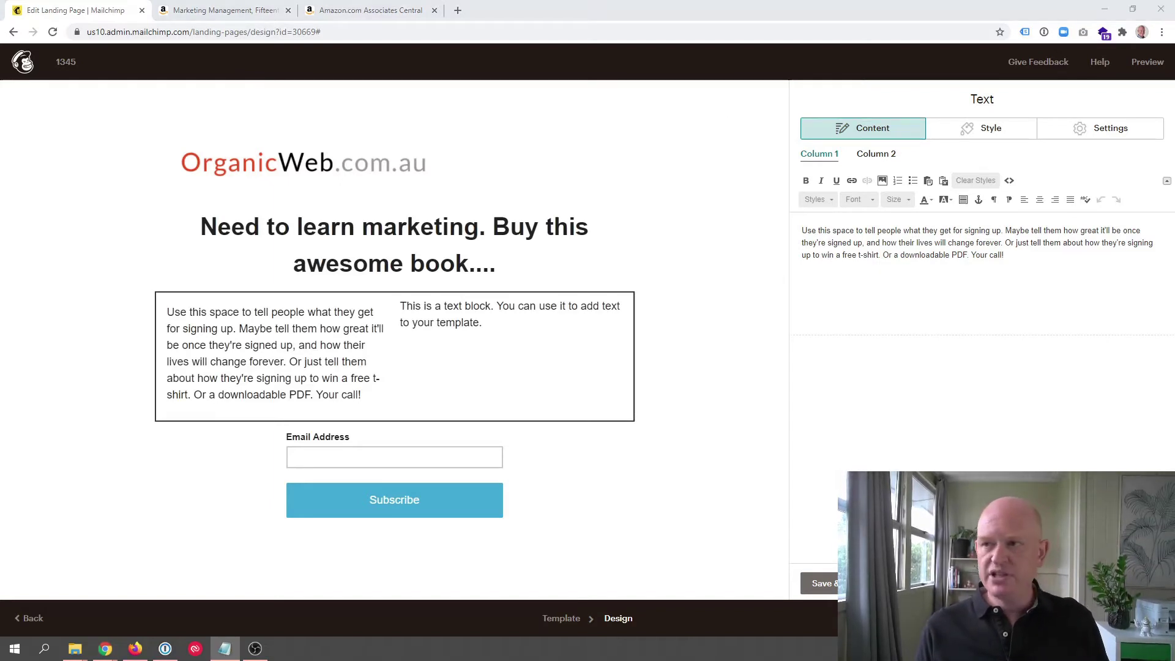
{"action": "key", "text": "alt+Tab"}
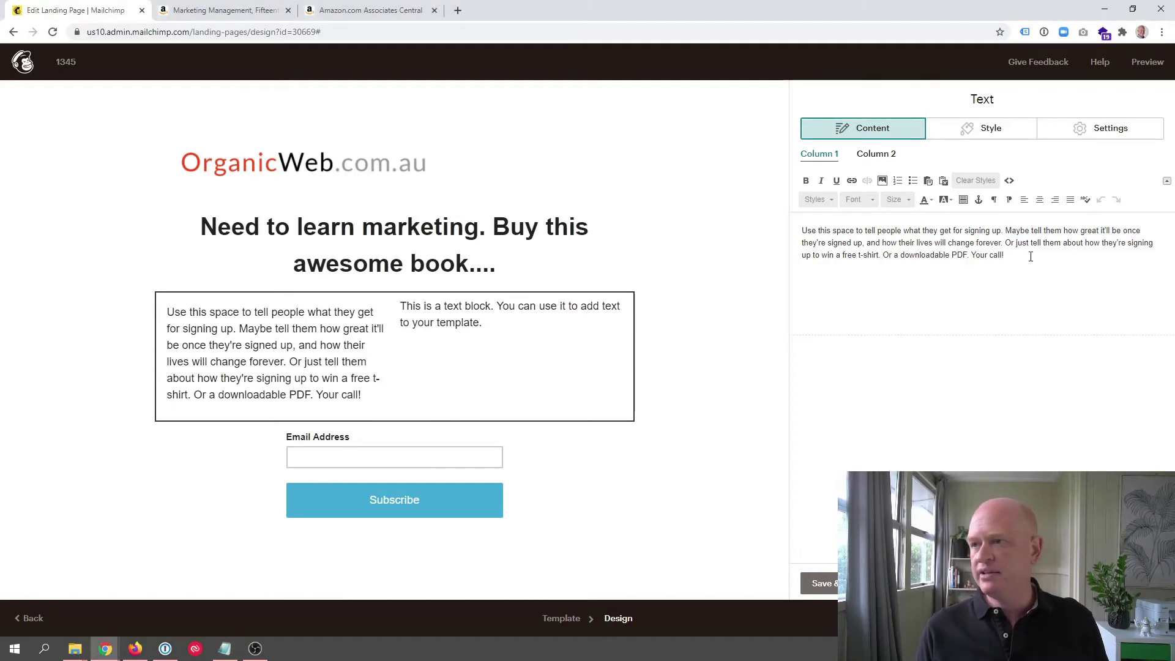
{"action": "left_click_drag", "start_coordinate": [1028, 254], "coordinate": [813, 221]}
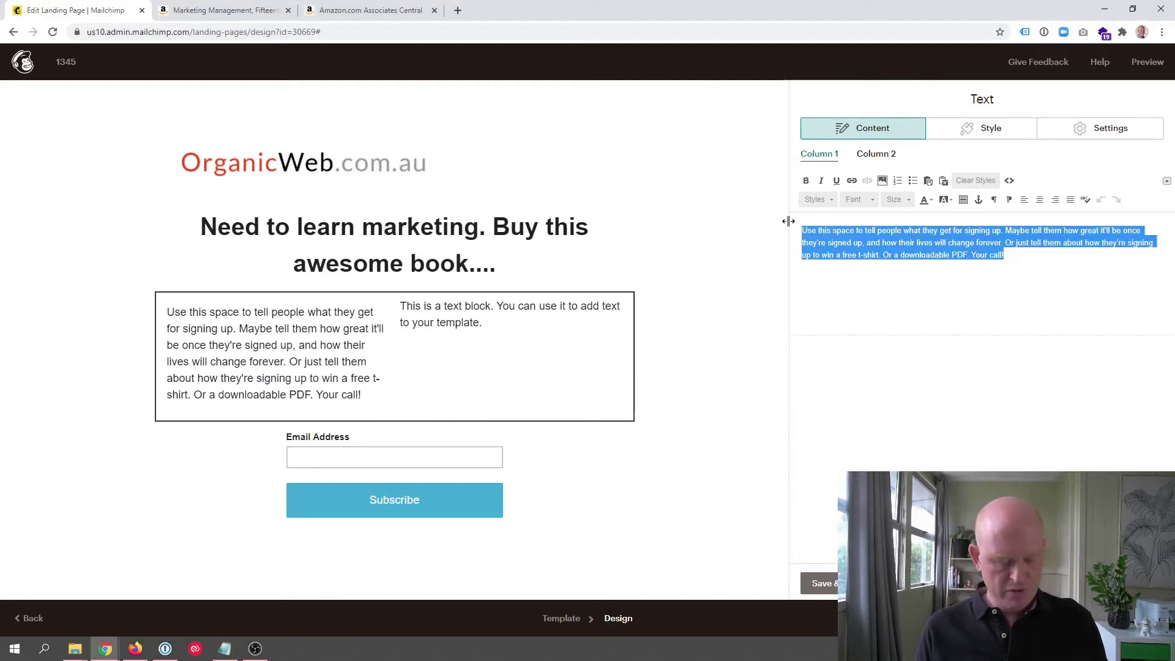
{"action": "type", "text": "For undergraduate and graduate courses in marketing management.  Stay on the cutting-edge with the gold standard text that reflects the latest in marketing theory and practice.  The world of marketing is changing everyday--and in order for students to have a competititive advantage, they need a textbook that reflects the best  of today's marketing theory and practices. Marketing Management is the gold standard marketing text because its content and organization consistently reflect the latest changes in today's marketing theory and practice."}
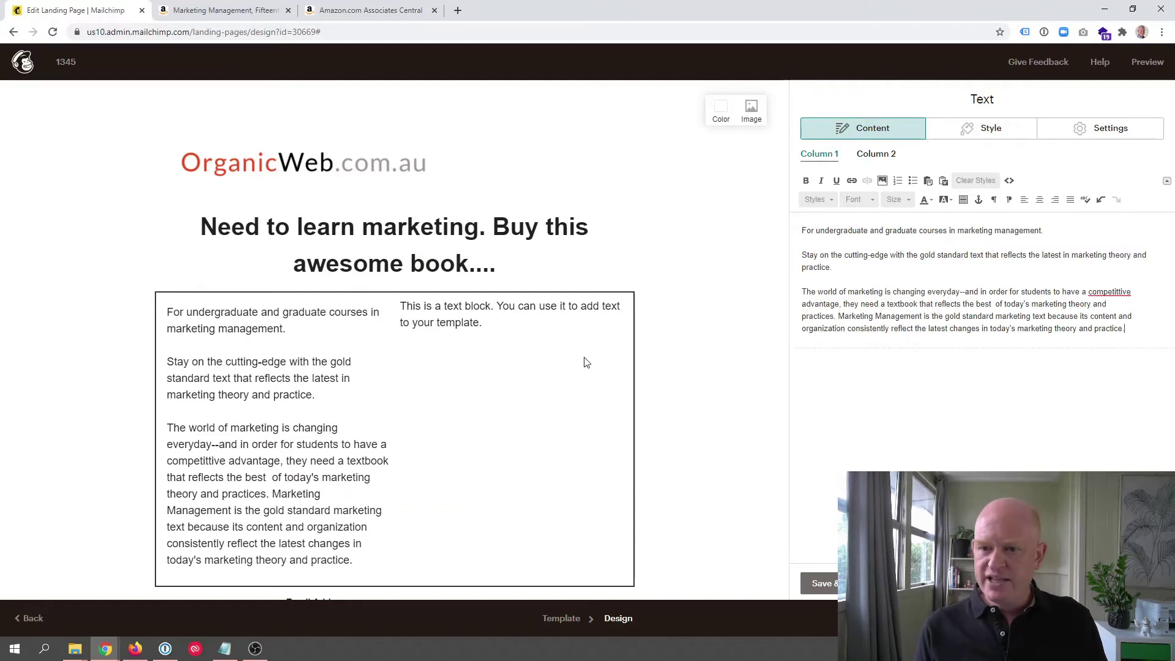
Step: Delete the placeholder text from Column 2
{"action": "left_click", "coordinate": [876, 154]}
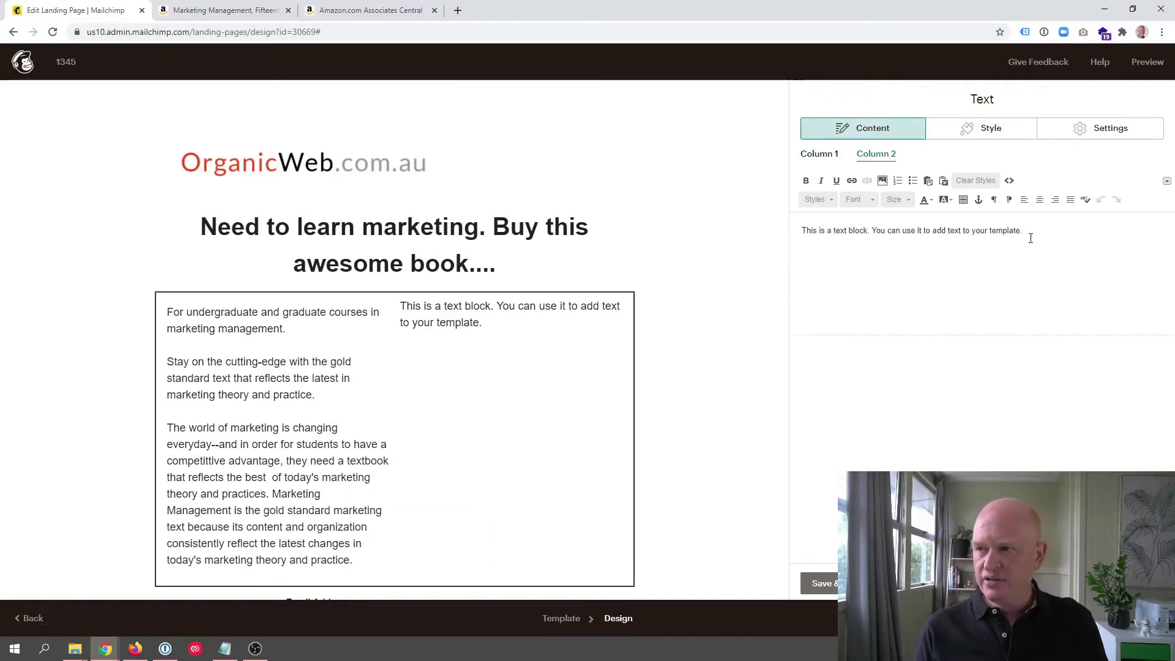
{"action": "left_click_drag", "start_coordinate": [1028, 236], "coordinate": [786, 241]}
{"action": "key", "text": "BackSpace"}
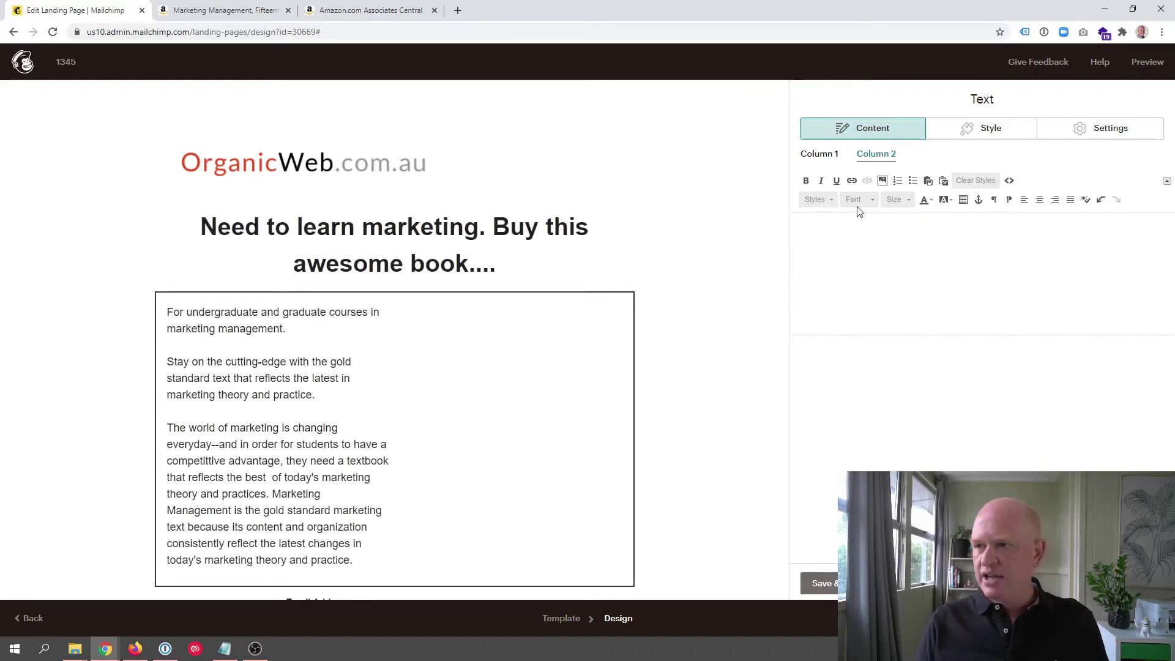
Step: Insert the Marketing Management book cover from Content Studio into Column 2
{"action": "left_click", "coordinate": [883, 181]}
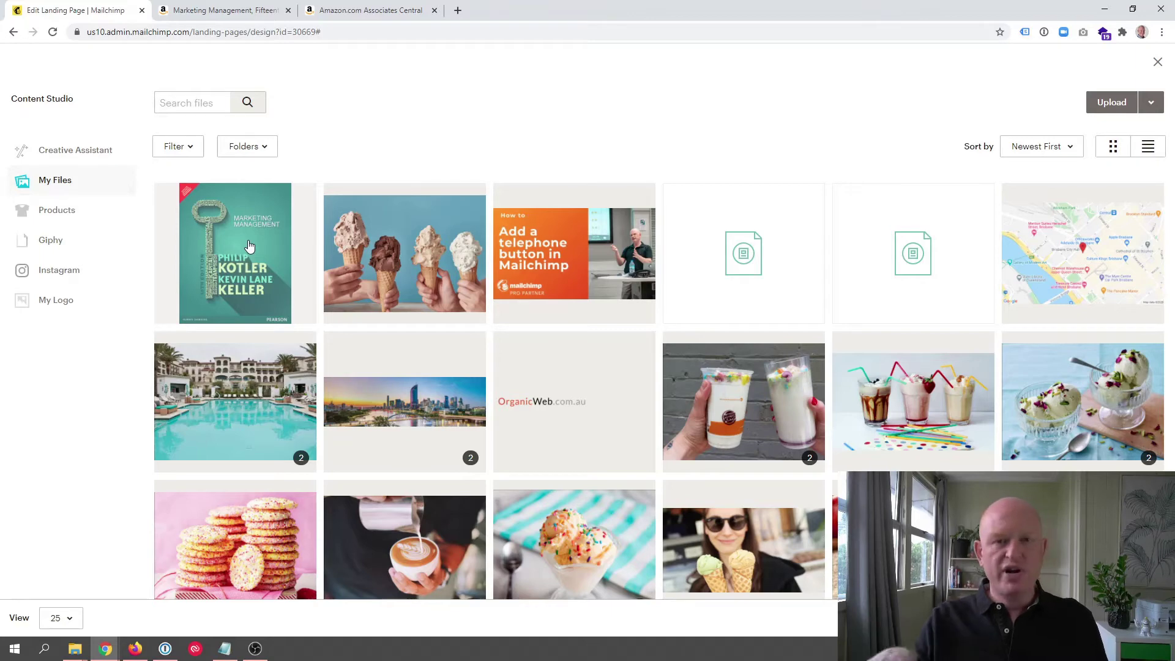
{"action": "left_click", "coordinate": [249, 246]}
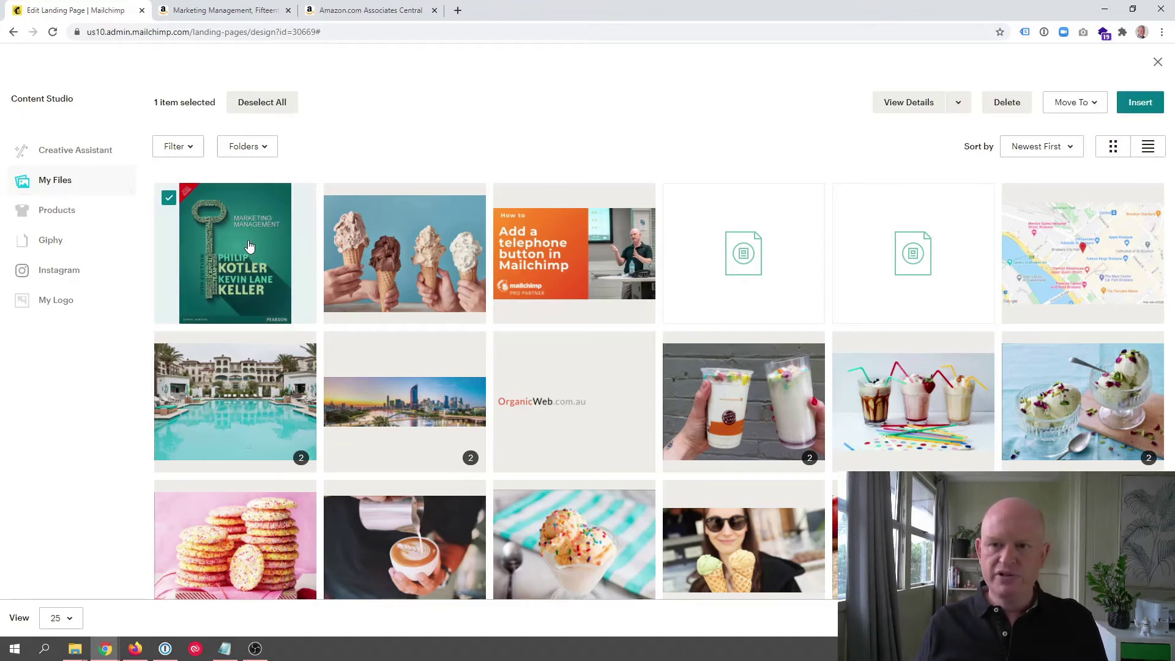
{"action": "left_click", "coordinate": [1140, 102]}
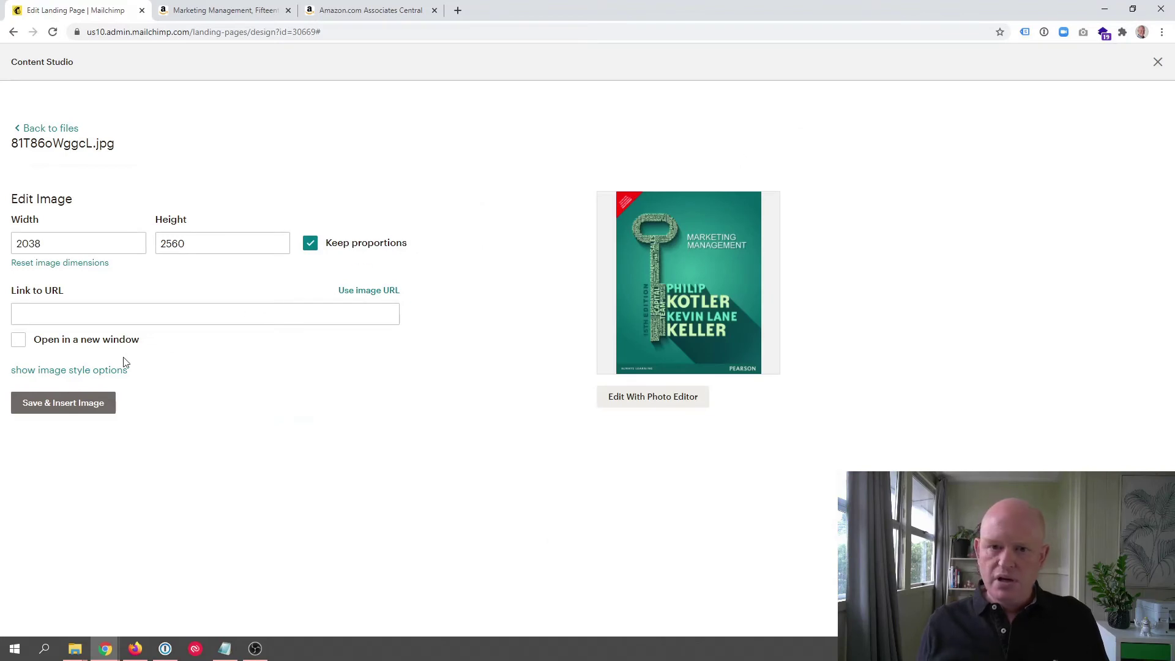
{"action": "left_click", "coordinate": [92, 406]}
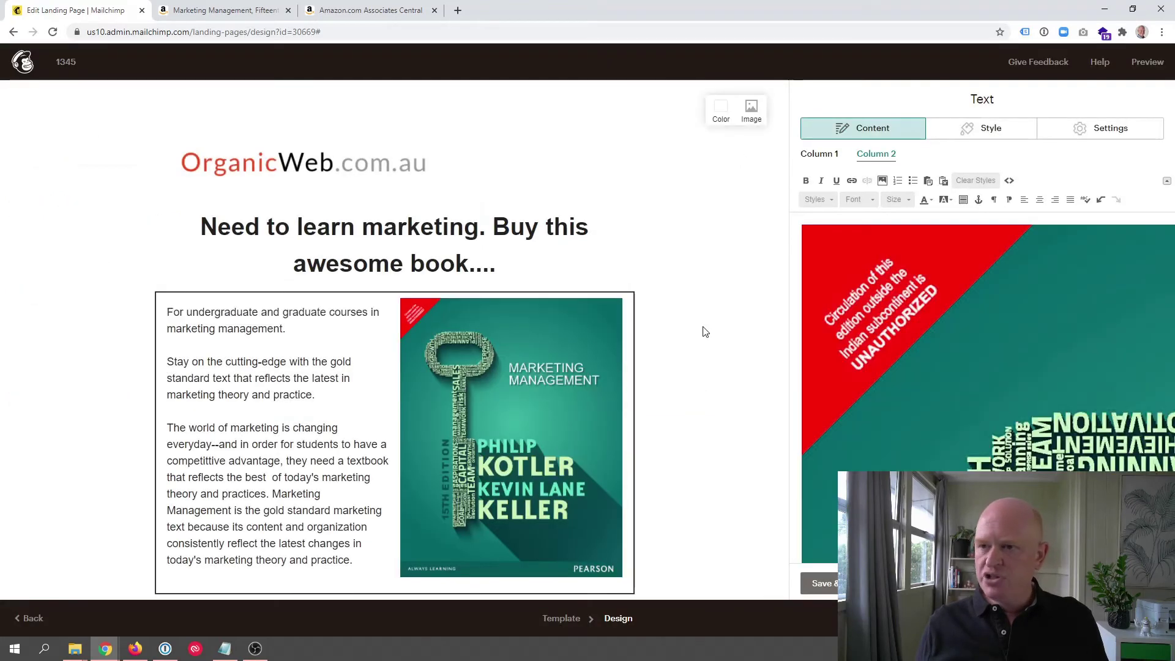
{"action": "scroll", "coordinate": [655, 260], "scroll_direction": "down", "scroll_amount": 2}
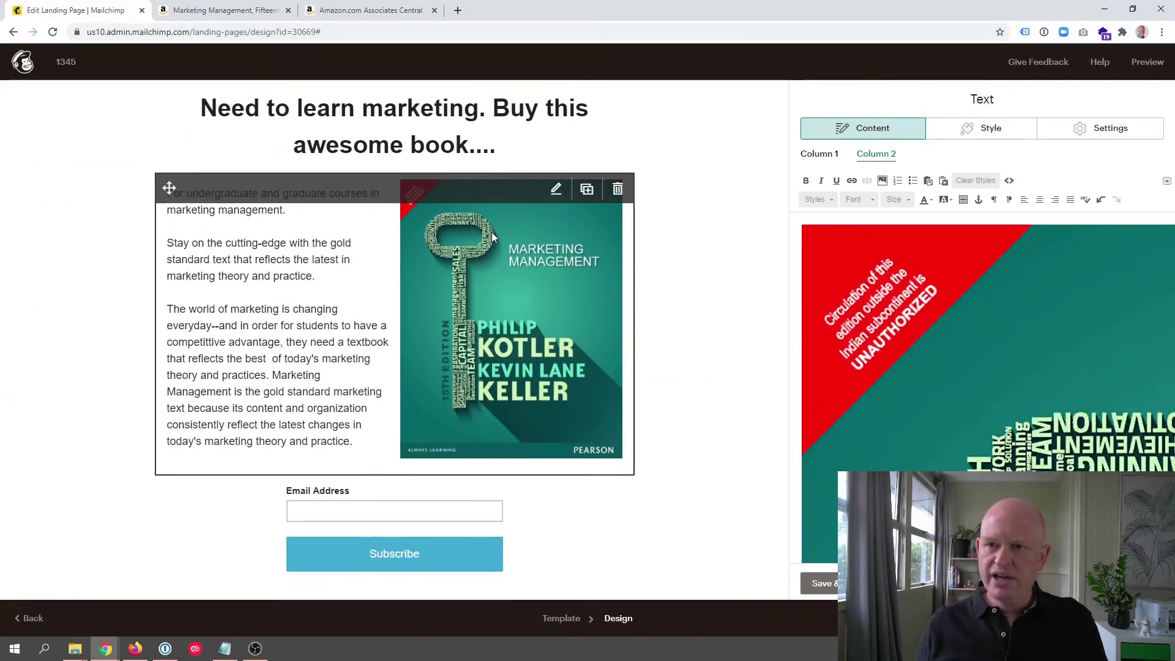
Step: Close the description and cover block, then delete the Email Address and Subscribe signup form
{"action": "scroll", "coordinate": [490, 232], "scroll_direction": "up", "scroll_amount": 2}
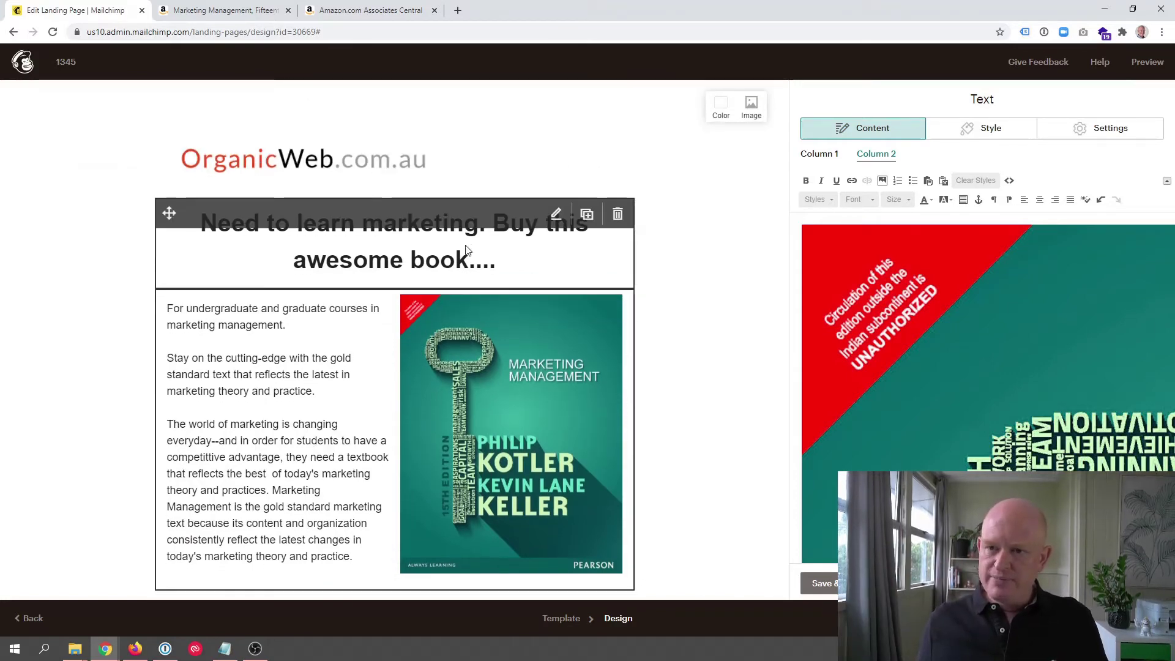
{"action": "scroll", "coordinate": [267, 225], "scroll_direction": "down", "scroll_amount": 2}
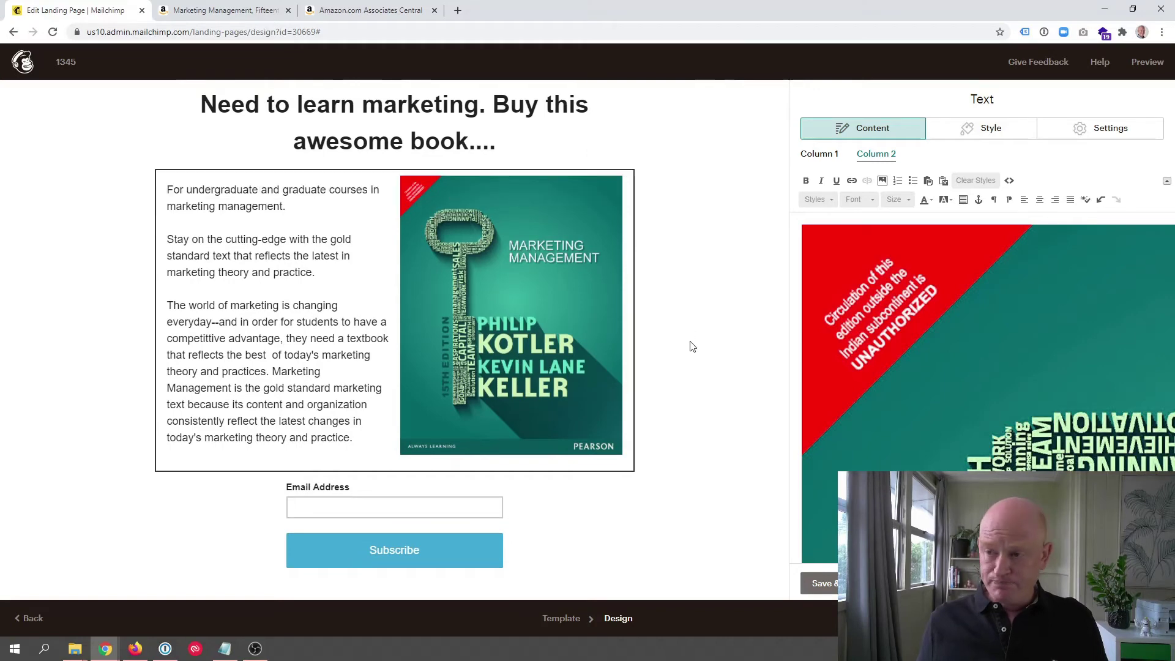
{"action": "scroll", "coordinate": [639, 410], "scroll_direction": "down", "scroll_amount": 1}
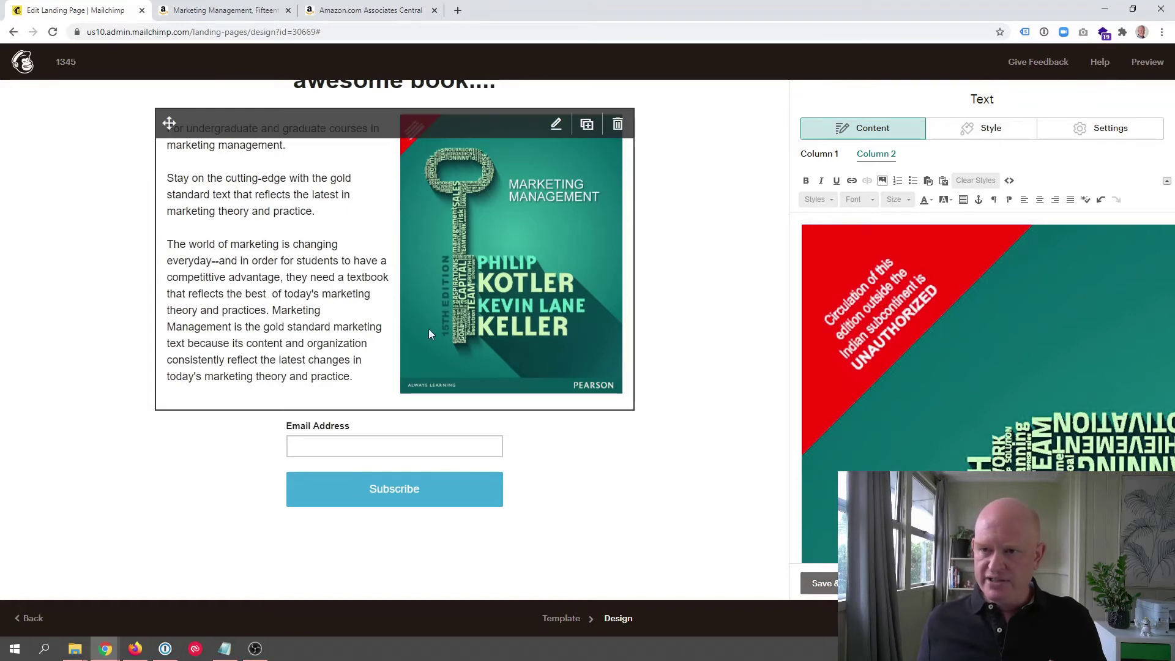
{"action": "left_click", "coordinate": [820, 582]}
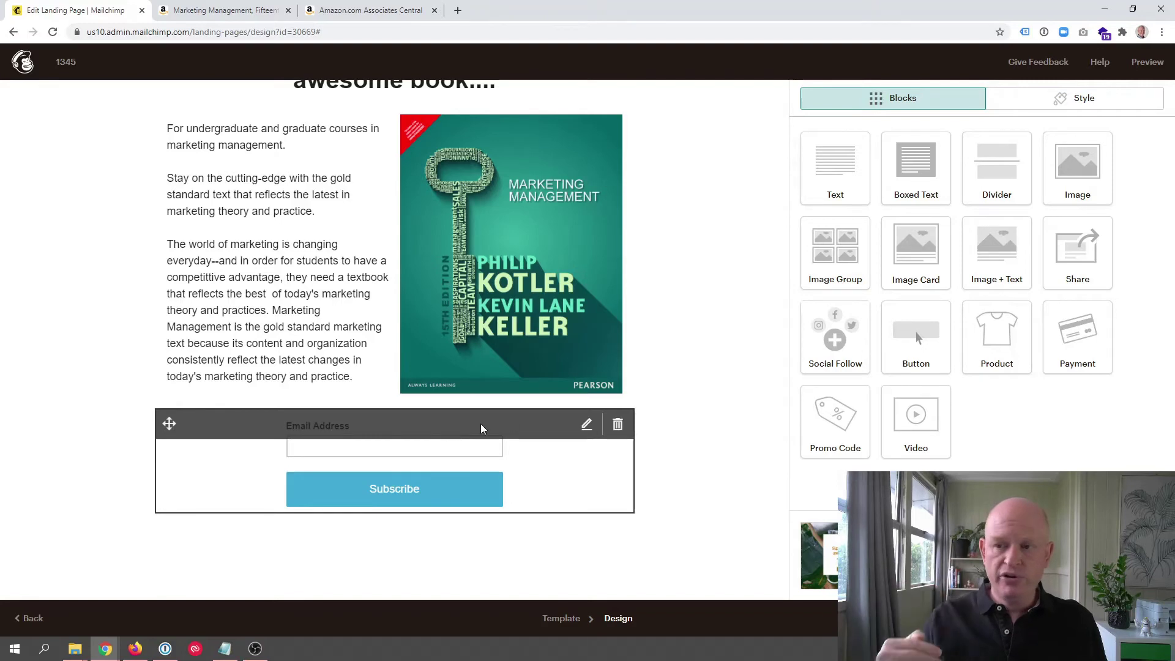
{"action": "left_click", "coordinate": [618, 425]}
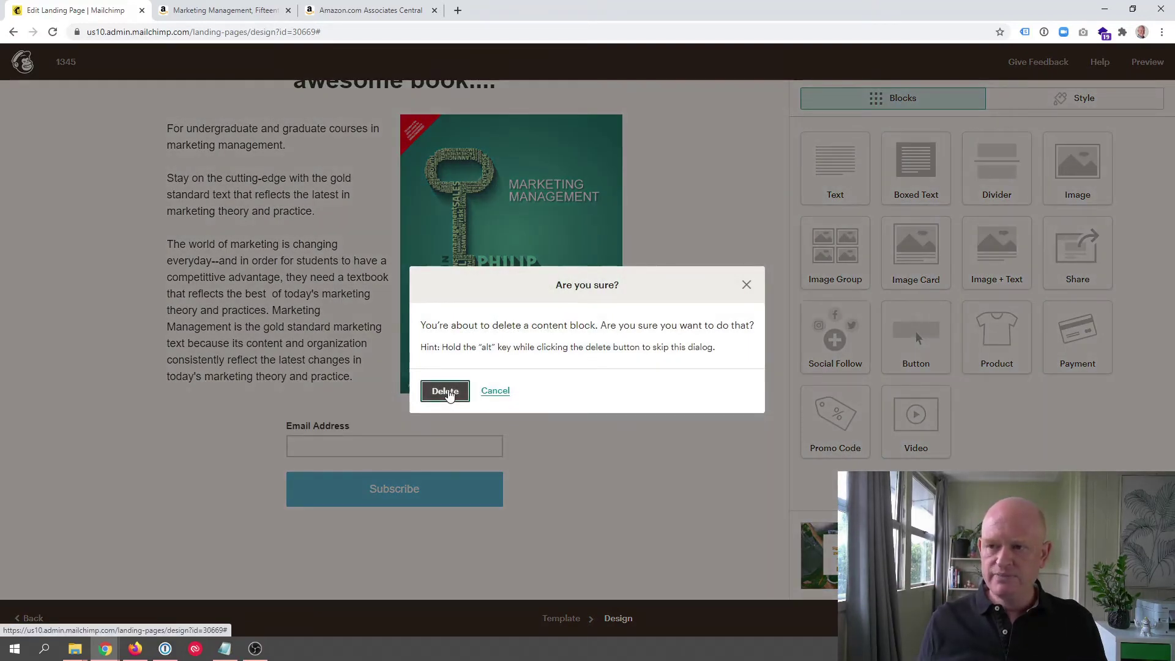
{"action": "left_click", "coordinate": [445, 392]}
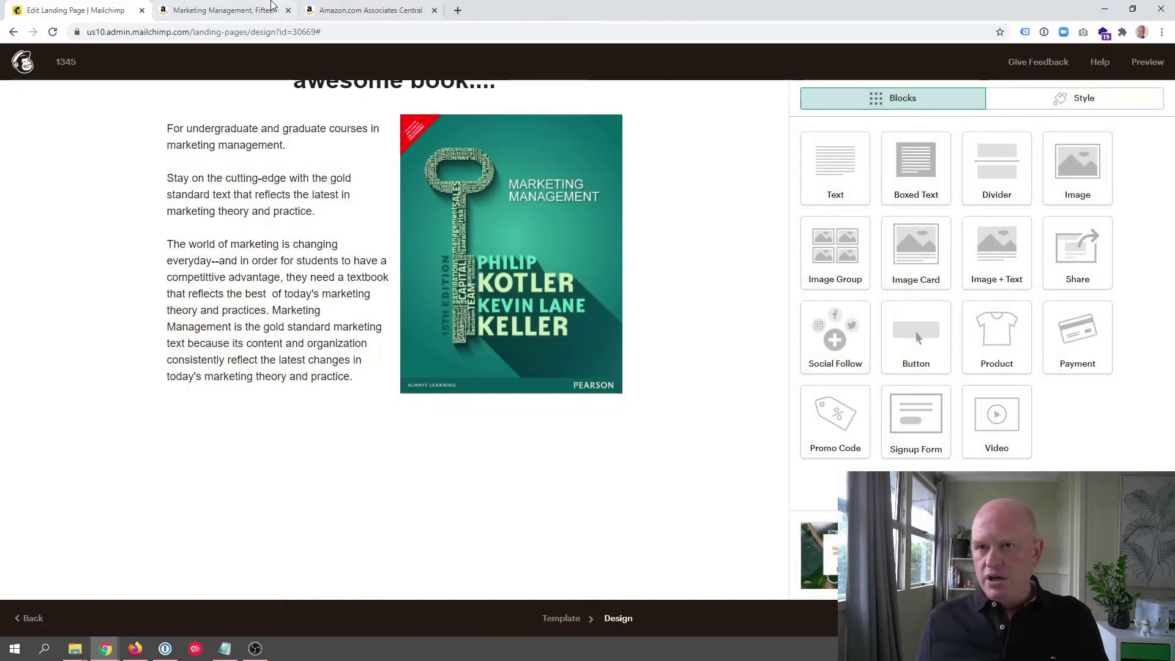
{"action": "left_click", "coordinate": [254, 7]}
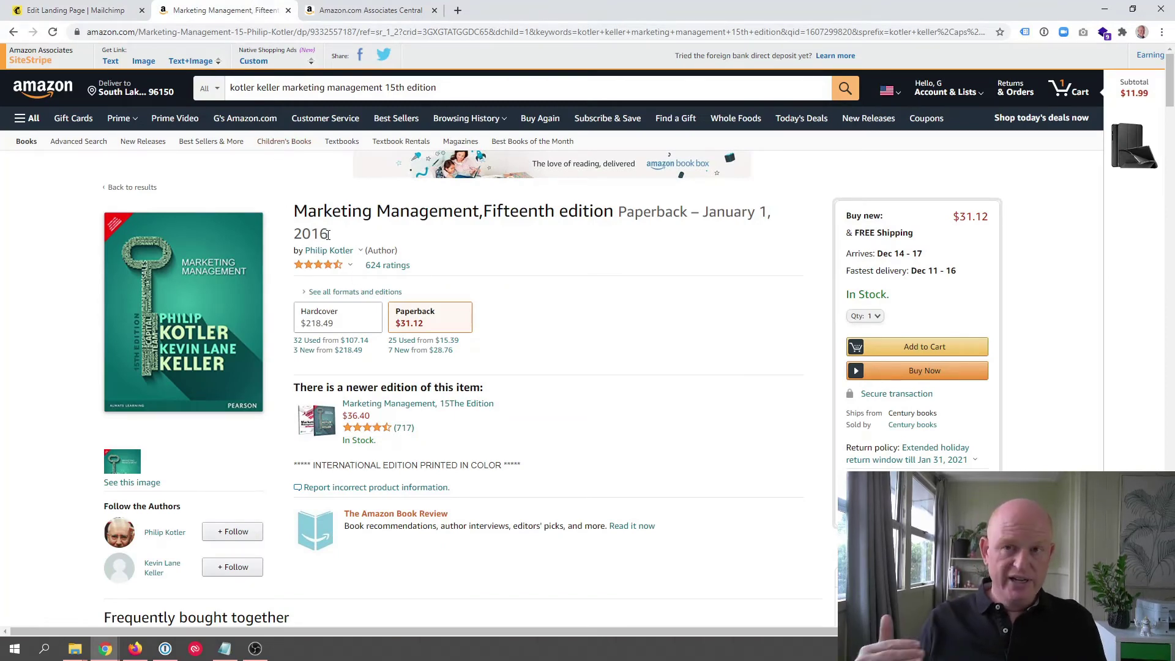
{"action": "left_click", "coordinate": [373, 6]}
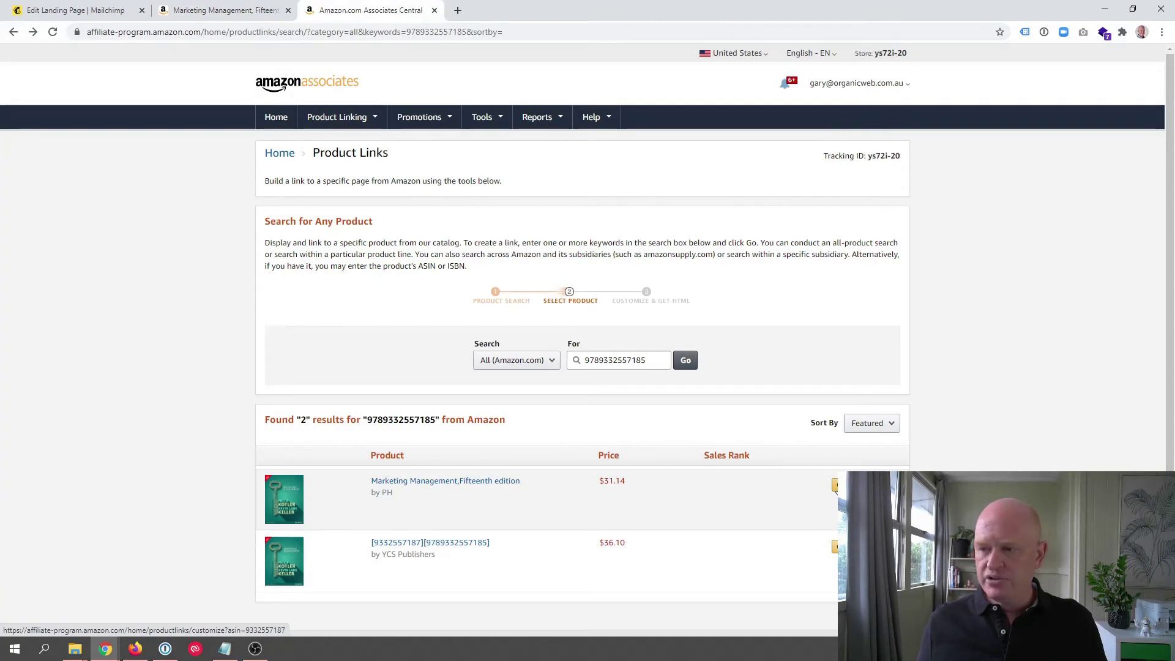
Step: Generate a text-only standard affiliate link for the Fifteenth edition and copy its URL
{"action": "left_click", "coordinate": [836, 485]}
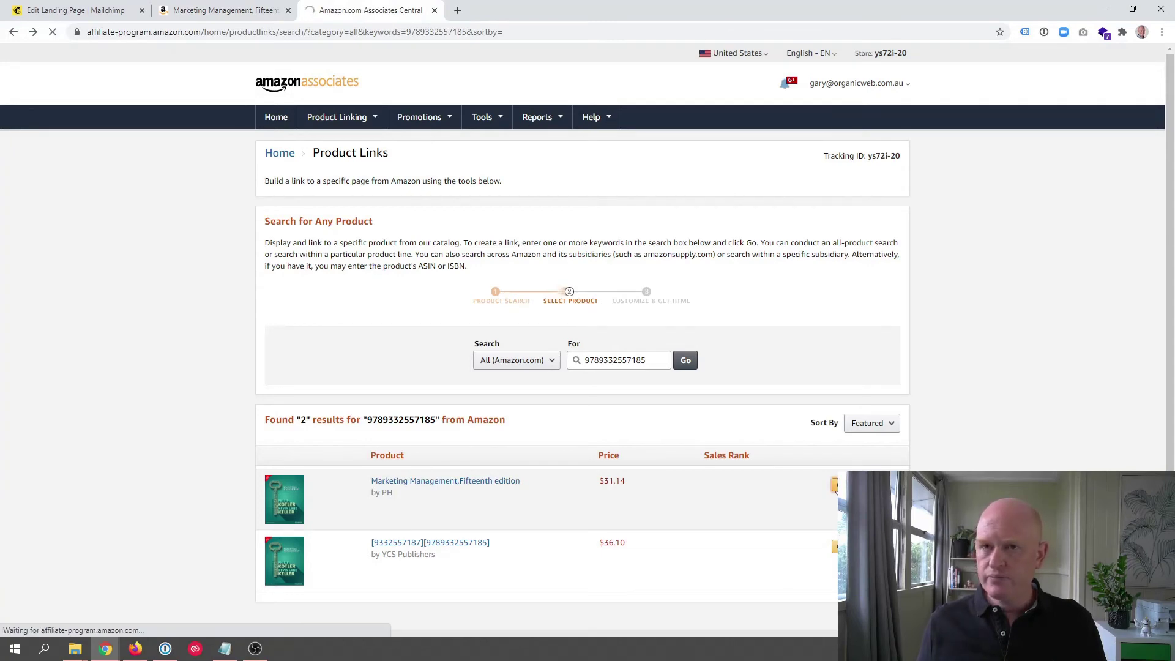
{"action": "scroll", "coordinate": [790, 351], "scroll_direction": "down", "scroll_amount": 2}
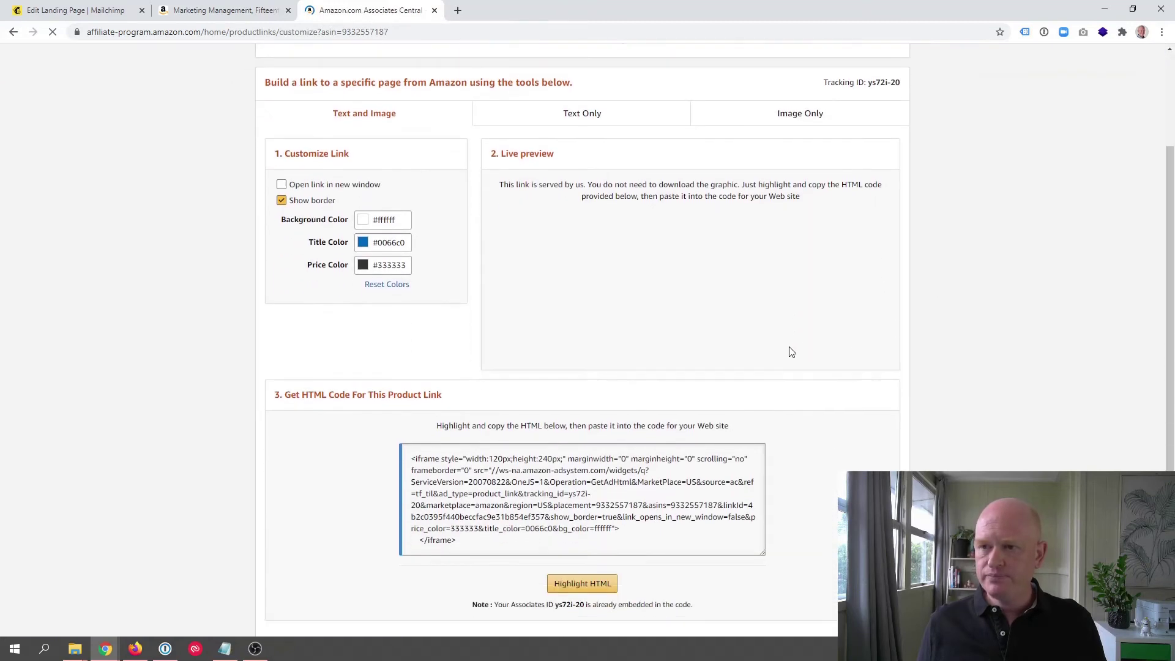
{"action": "scroll", "coordinate": [786, 352], "scroll_direction": "down", "scroll_amount": 2}
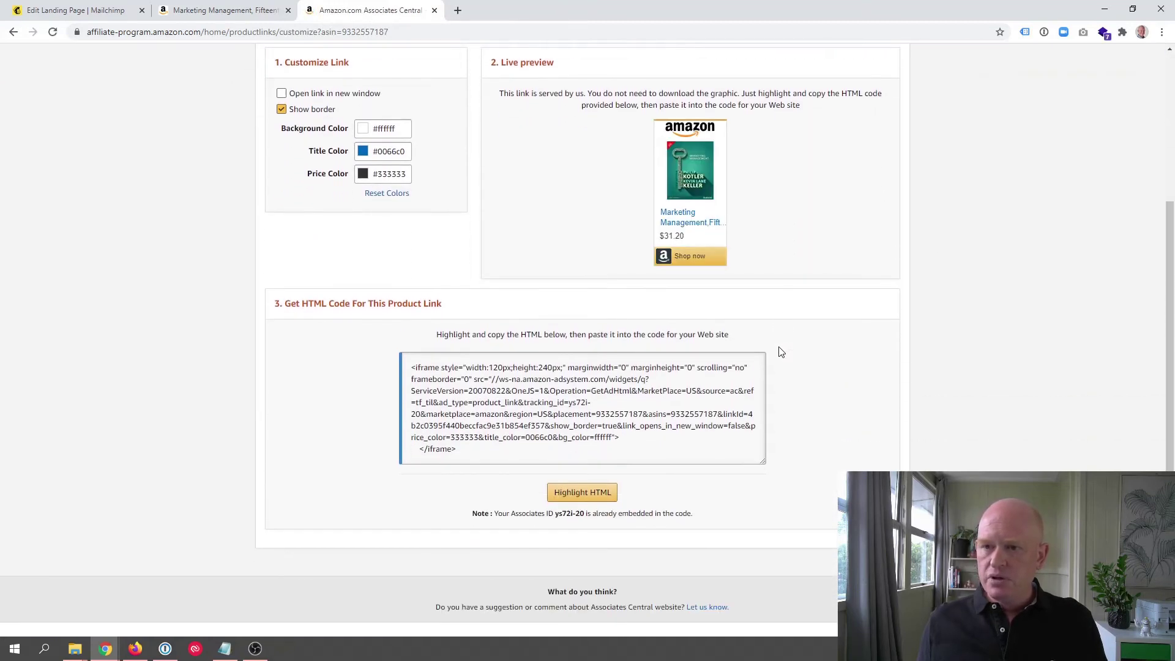
{"action": "scroll", "coordinate": [776, 345], "scroll_direction": "down", "scroll_amount": 1}
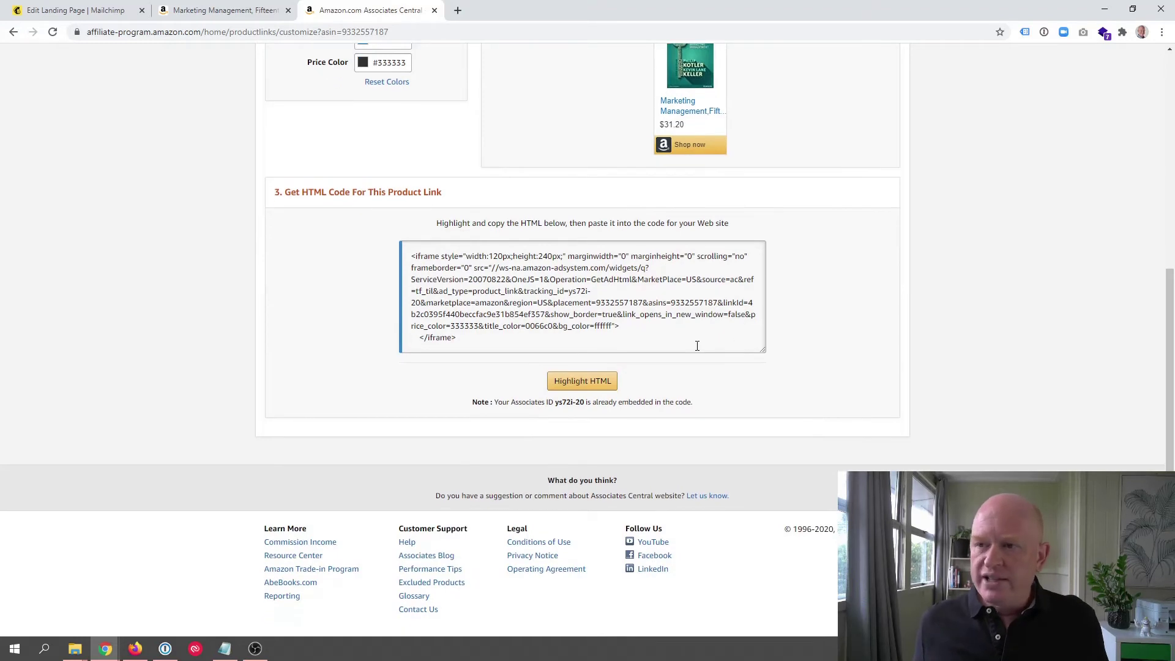
{"action": "scroll", "coordinate": [695, 344], "scroll_direction": "up", "scroll_amount": 3}
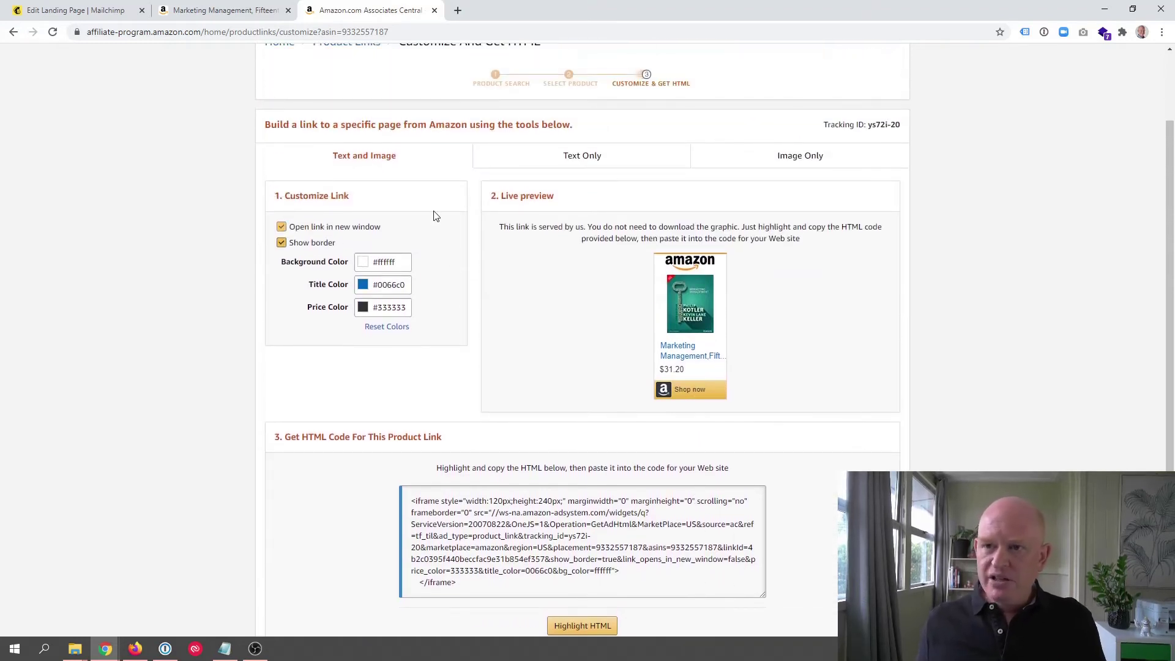
{"action": "left_click", "coordinate": [582, 163]}
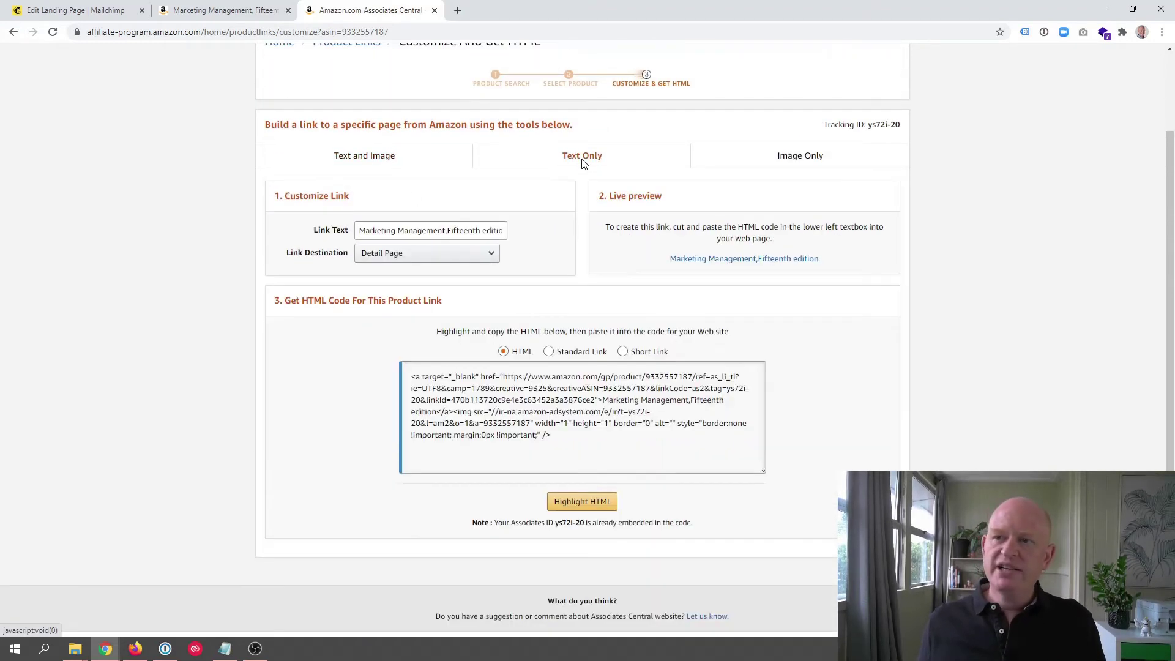
{"action": "left_click", "coordinate": [548, 352]}
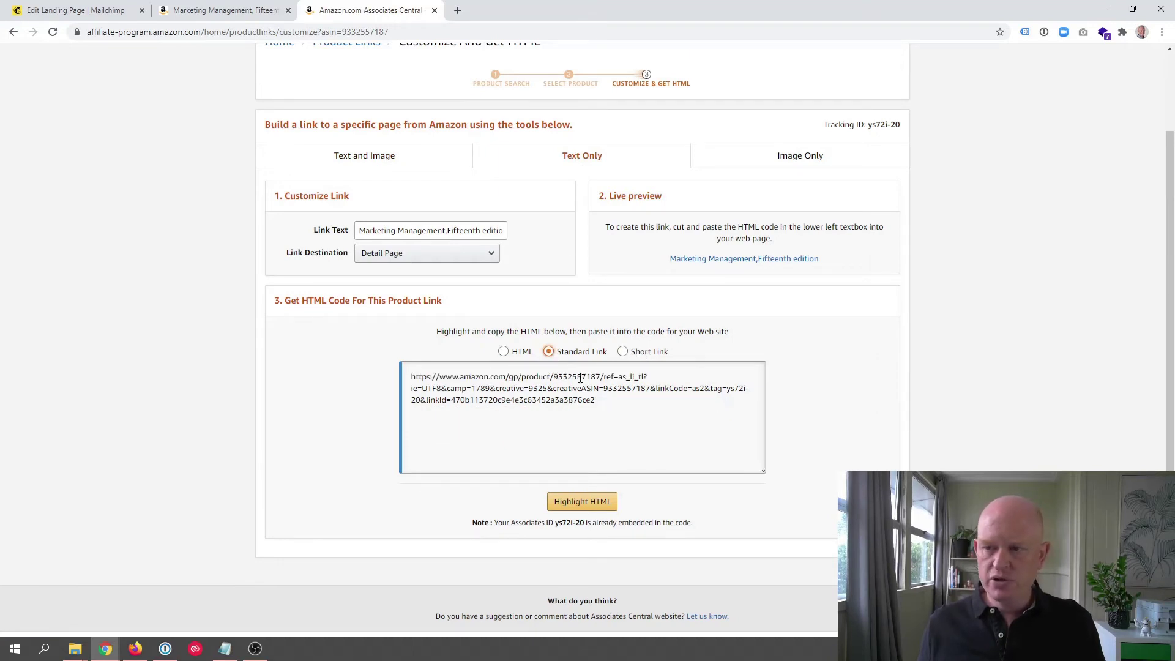
{"action": "left_click_drag", "start_coordinate": [622, 404], "coordinate": [377, 382]}
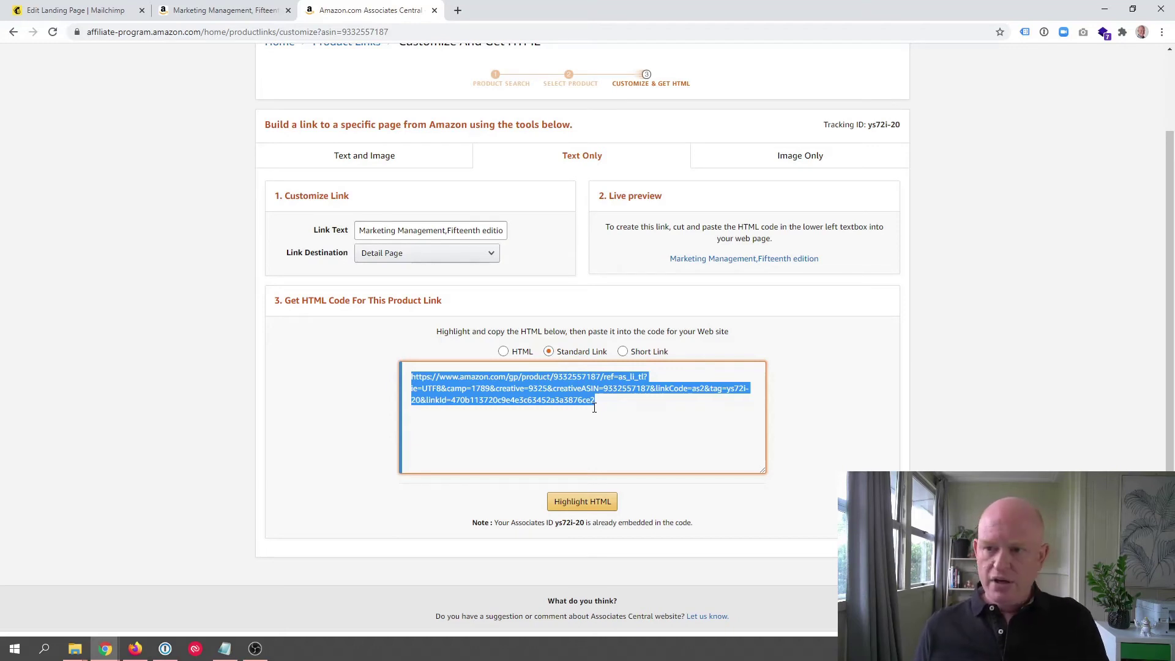
{"action": "left_click", "coordinate": [87, 5]}
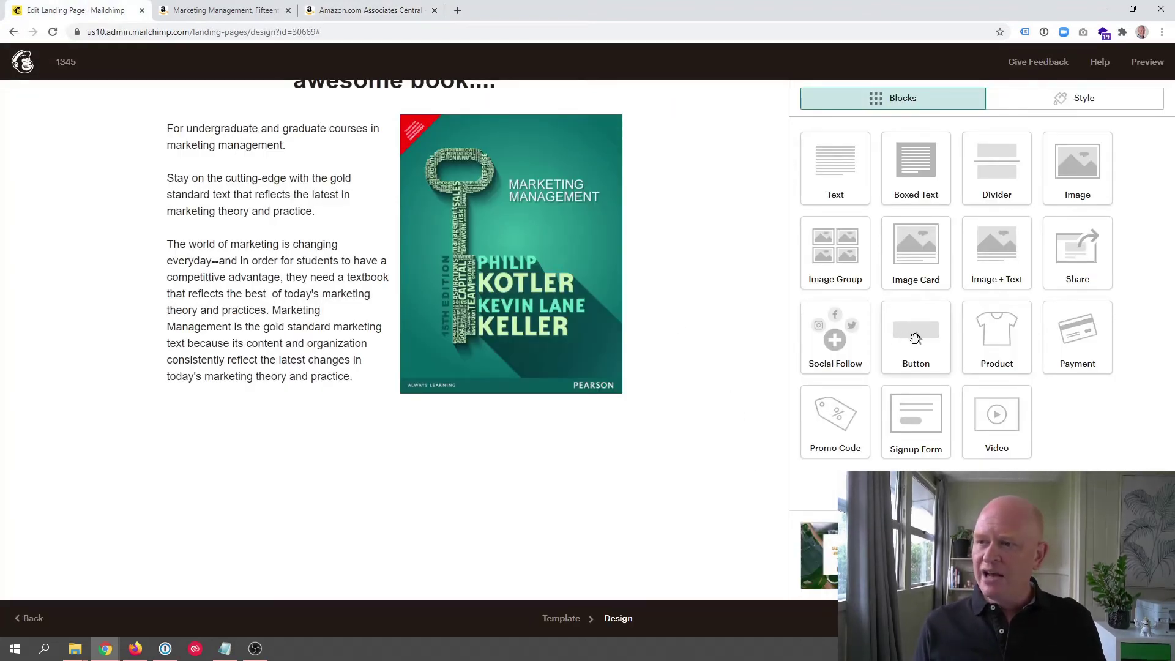
Step: Add a 'Get this book now' button below the book, linked to the pasted affiliate URL
{"action": "left_click_drag", "start_coordinate": [915, 338], "coordinate": [420, 414]}
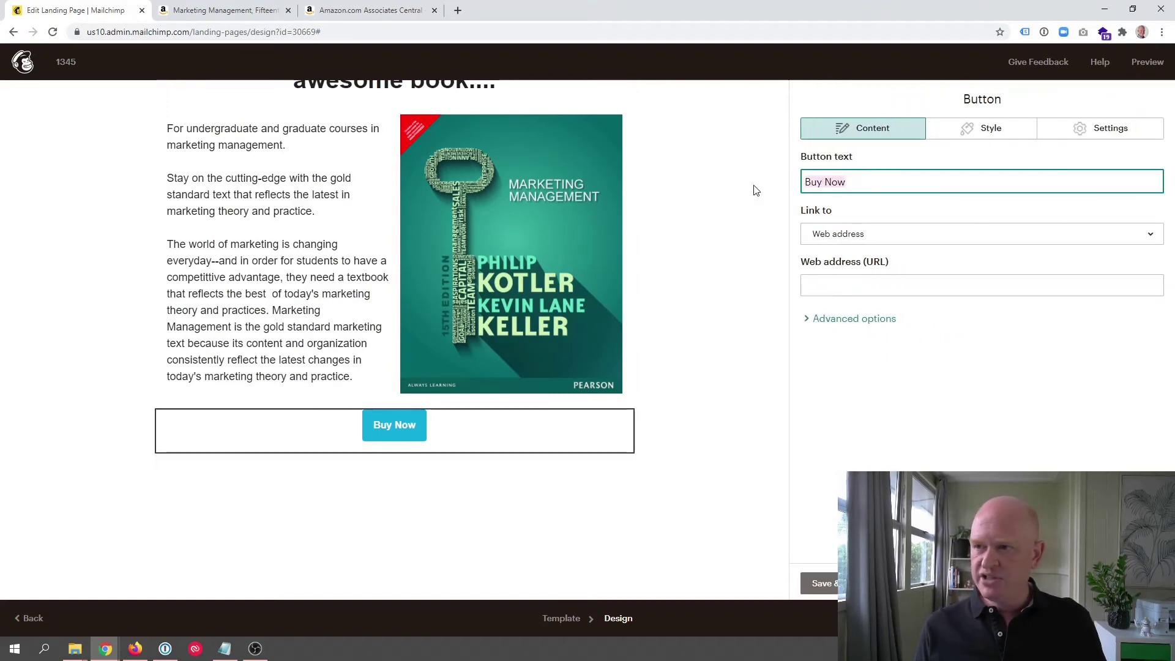
{"action": "type", "text": "G"}
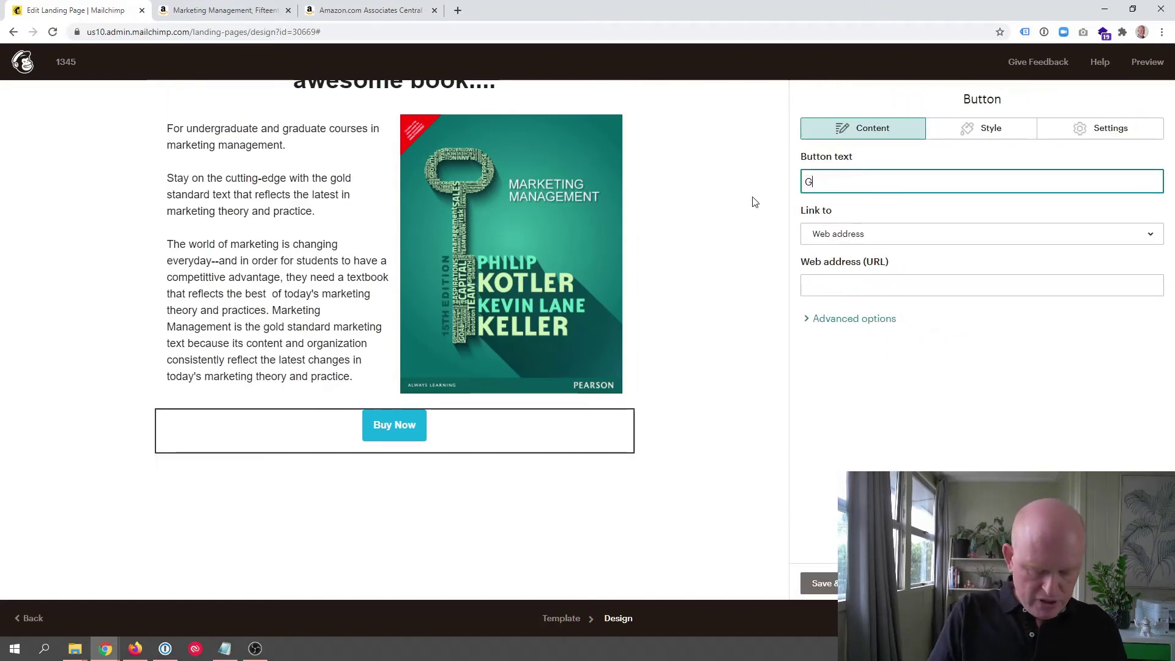
{"action": "type", "text": "et this bo"}
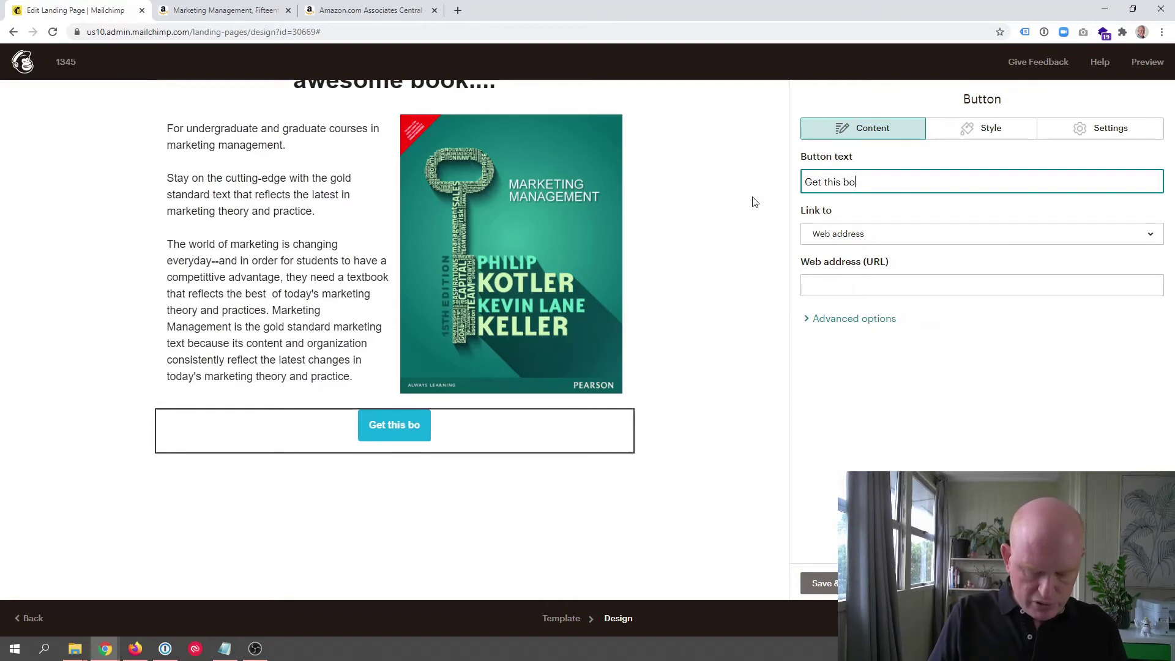
{"action": "type", "text": "ok now"}
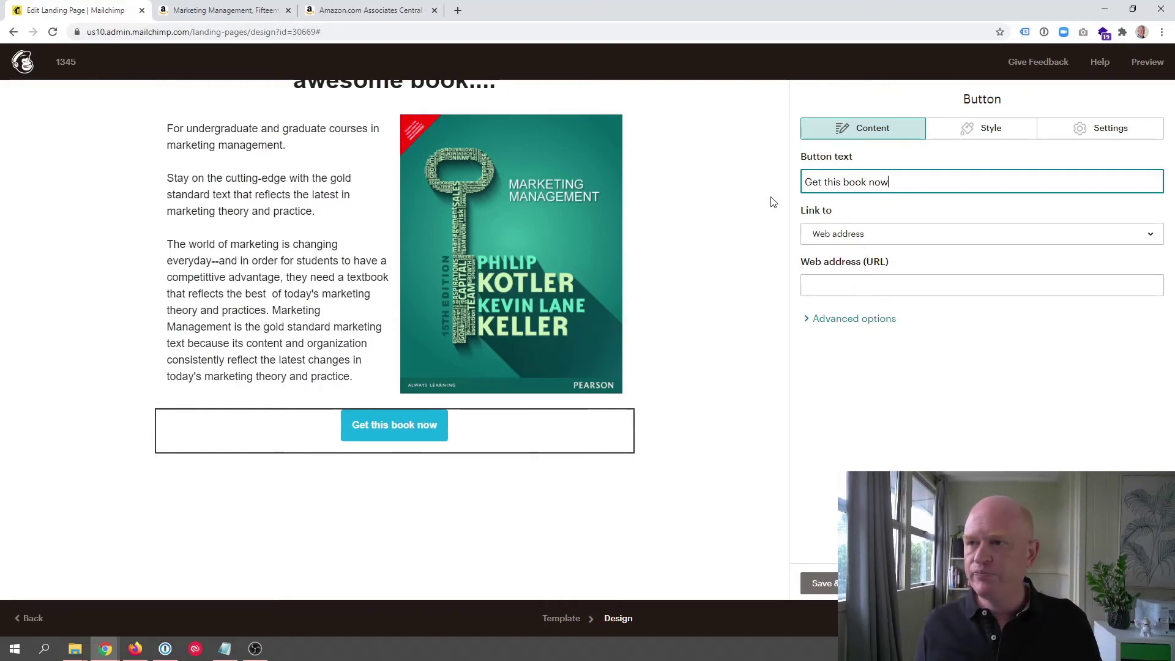
{"action": "left_click", "coordinate": [881, 291]}
{"action": "key", "text": "ctrl+v"}
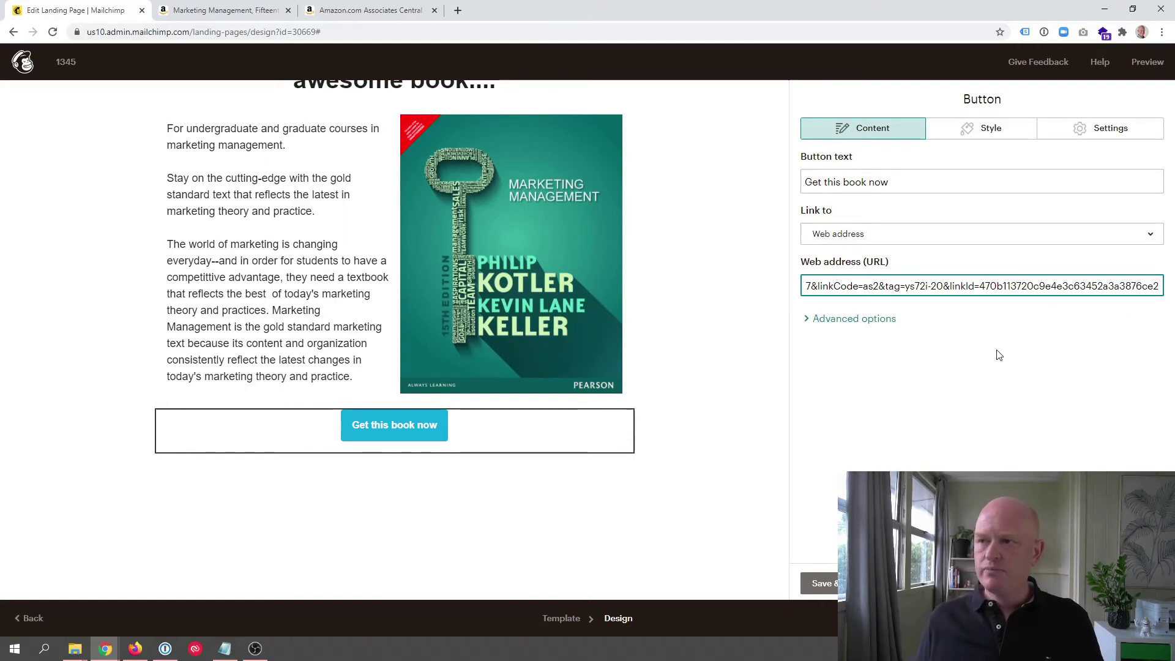
Step: Make the button's background colour red
{"action": "left_click", "coordinate": [986, 127]}
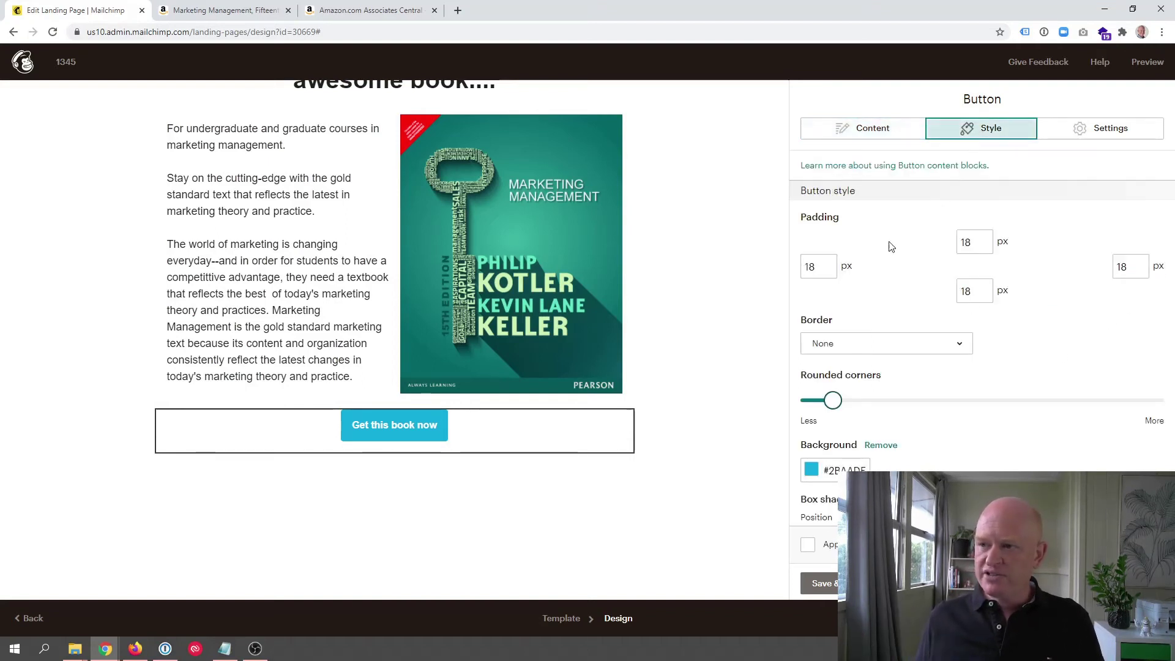
{"action": "left_click", "coordinate": [831, 471]}
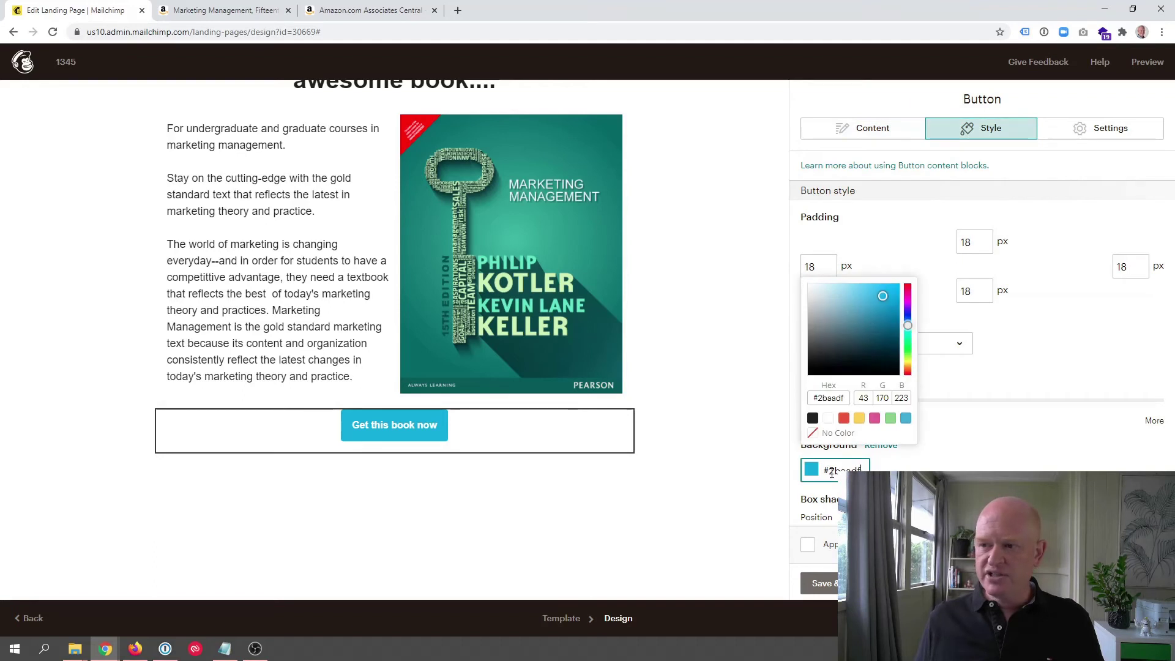
{"action": "left_click", "coordinate": [843, 418]}
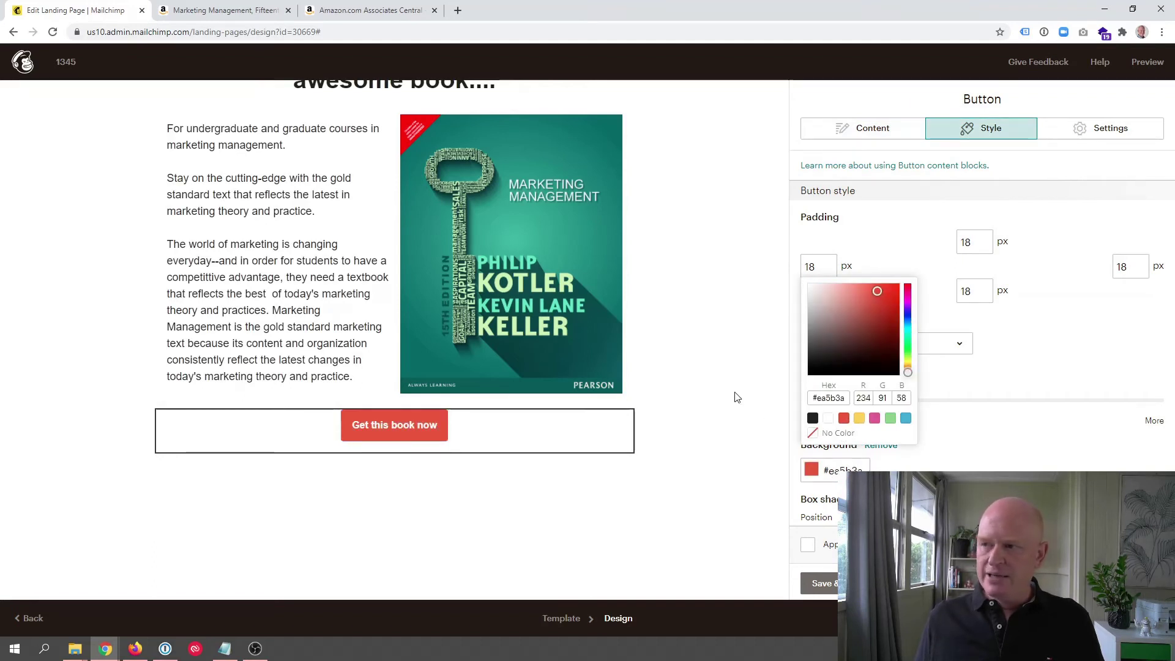
Step: Set the button width to fit text, save it, and check its placement below the cover
{"action": "left_click", "coordinate": [1115, 132]}
{"action": "left_click", "coordinate": [920, 276]}
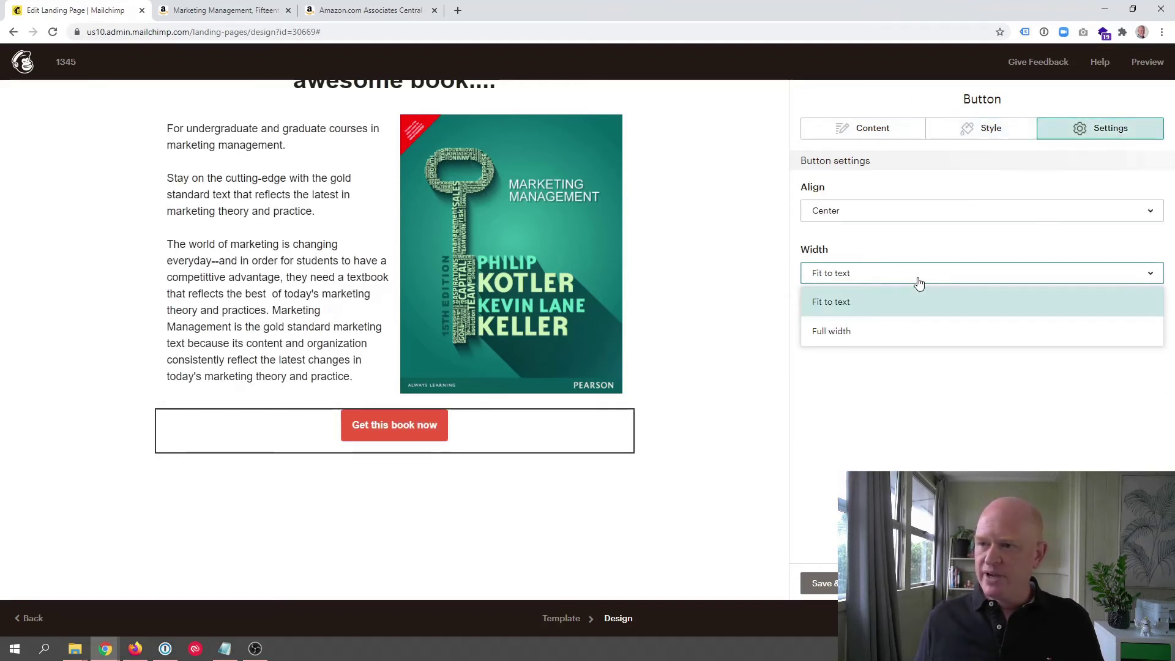
{"action": "left_click", "coordinate": [897, 331]}
{"action": "left_click", "coordinate": [889, 281]}
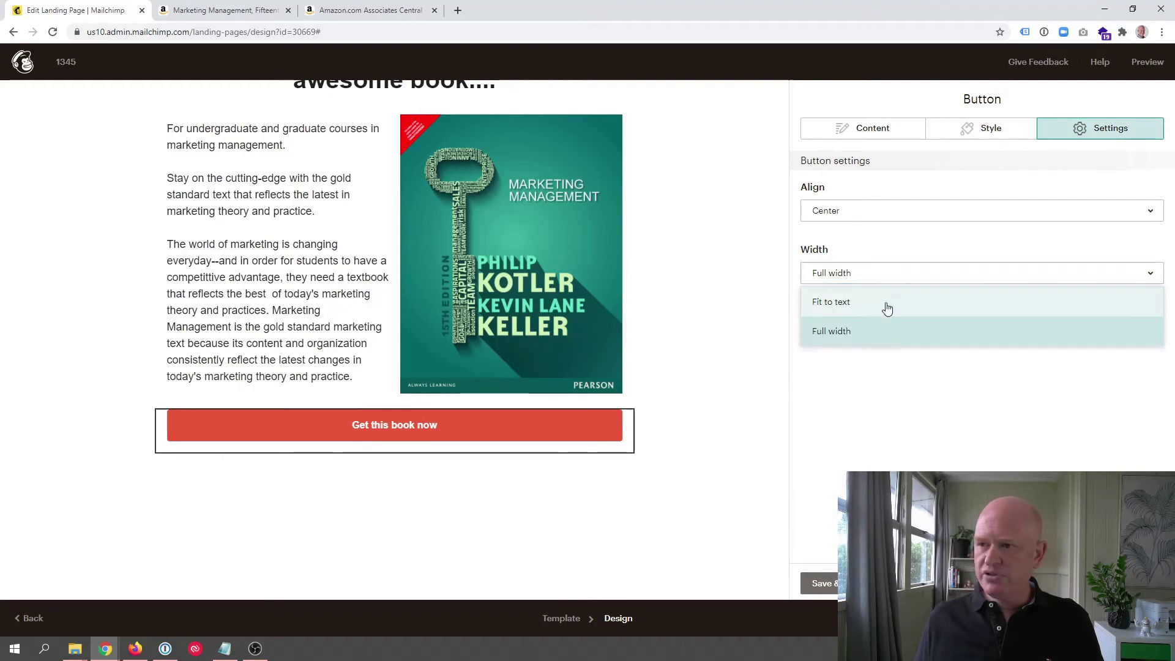
{"action": "left_click", "coordinate": [887, 308]}
{"action": "left_click", "coordinate": [822, 583]}
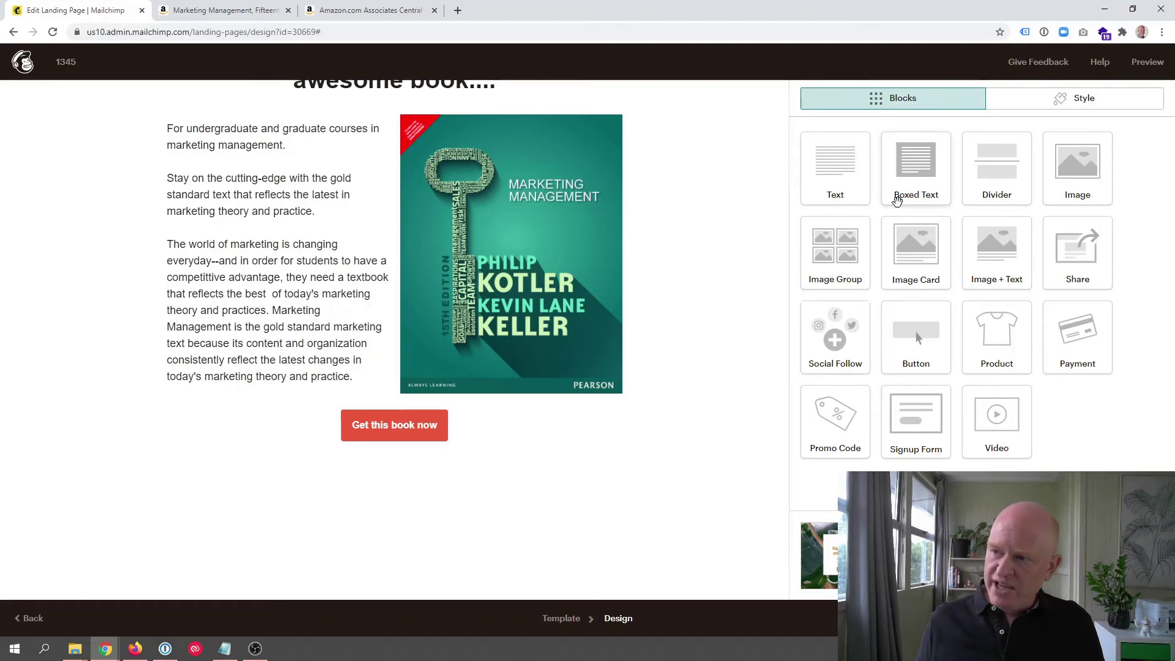
{"action": "scroll", "coordinate": [687, 288], "scroll_direction": "up", "scroll_amount": 3}
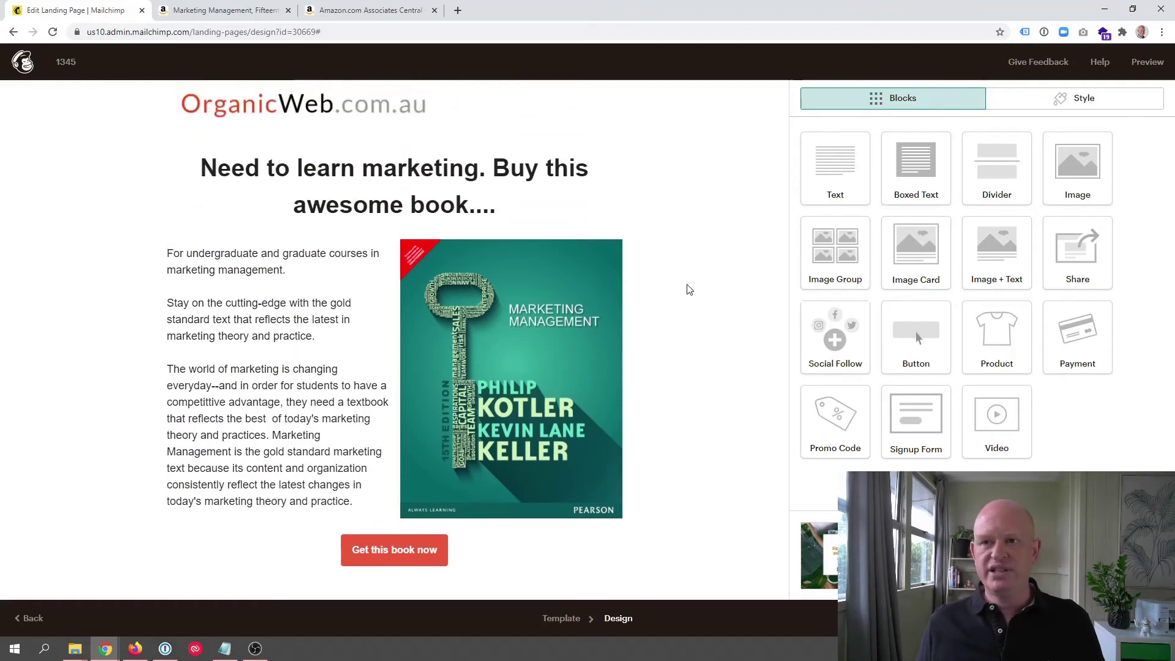
{"action": "scroll", "coordinate": [687, 288], "scroll_direction": "down", "scroll_amount": 5}
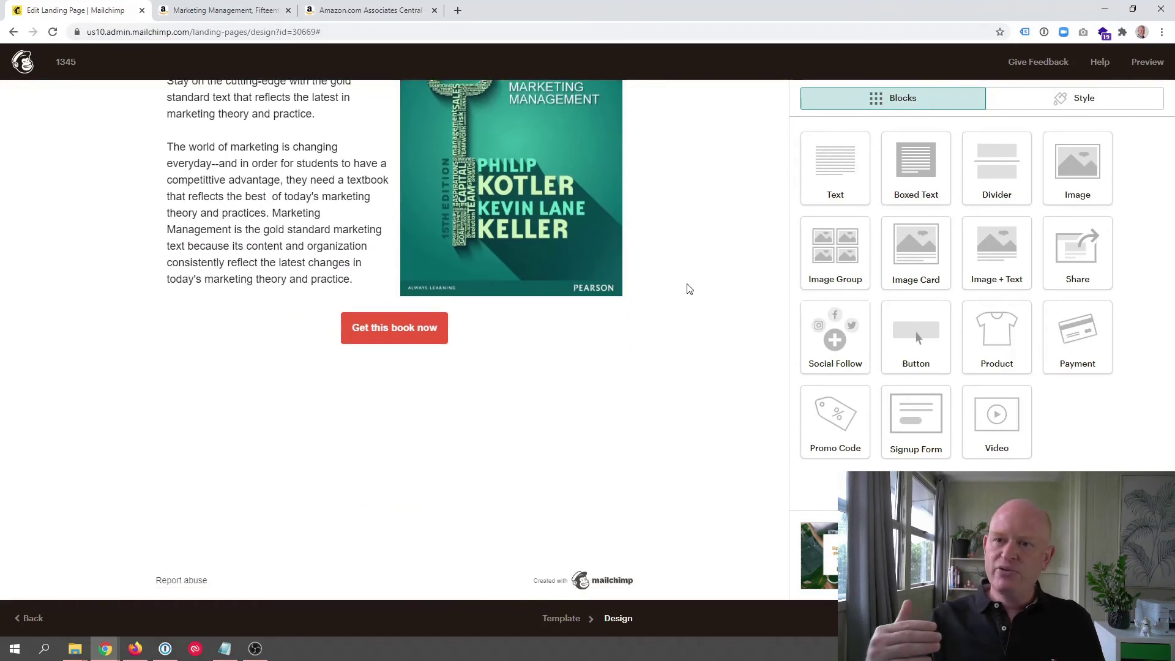
{"action": "scroll", "coordinate": [687, 288], "scroll_direction": "up", "scroll_amount": 5}
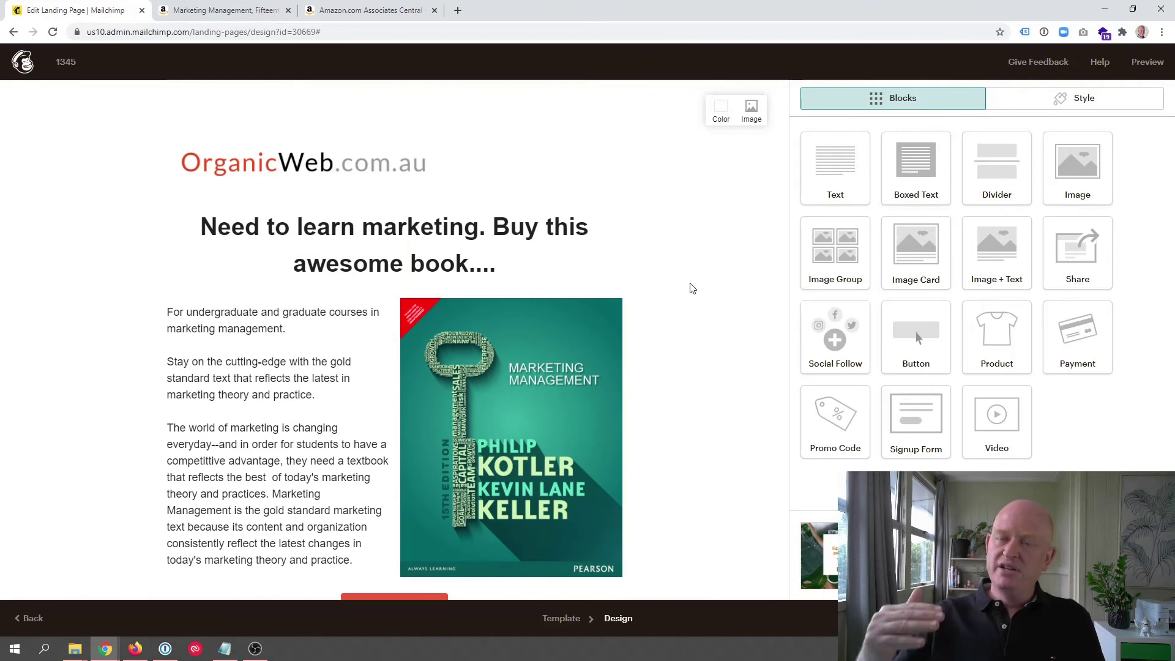
{"action": "scroll", "coordinate": [692, 288], "scroll_direction": "down", "scroll_amount": 2}
{"action": "scroll", "coordinate": [689, 285], "scroll_direction": "up", "scroll_amount": 2}
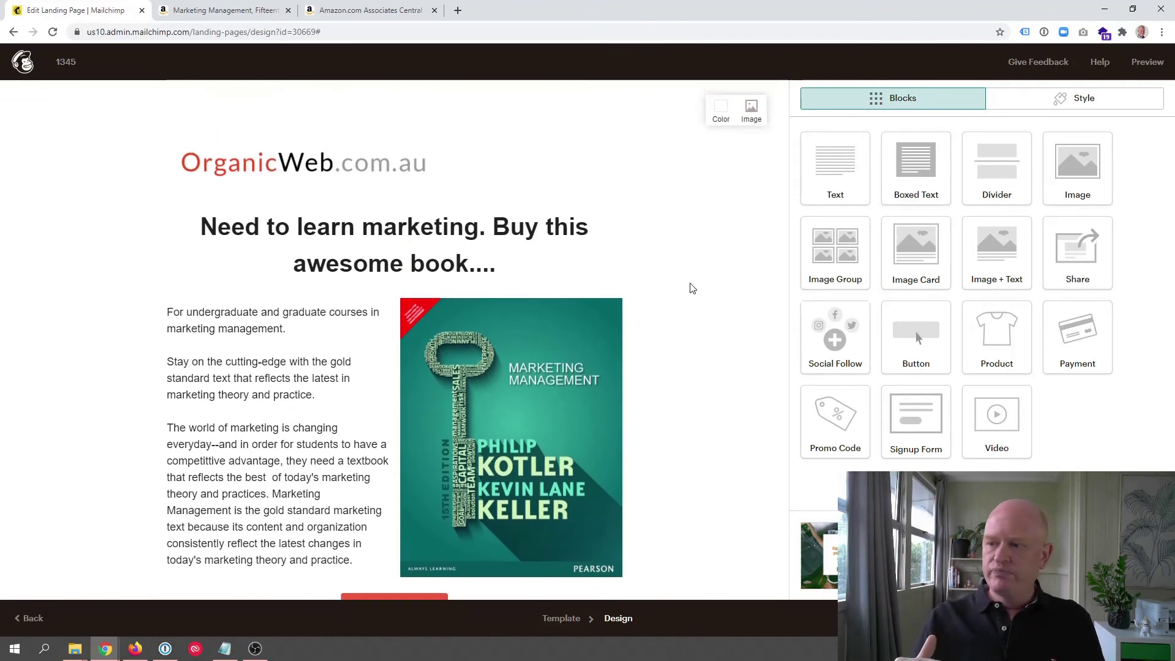
{"action": "left_click", "coordinate": [1147, 61]}
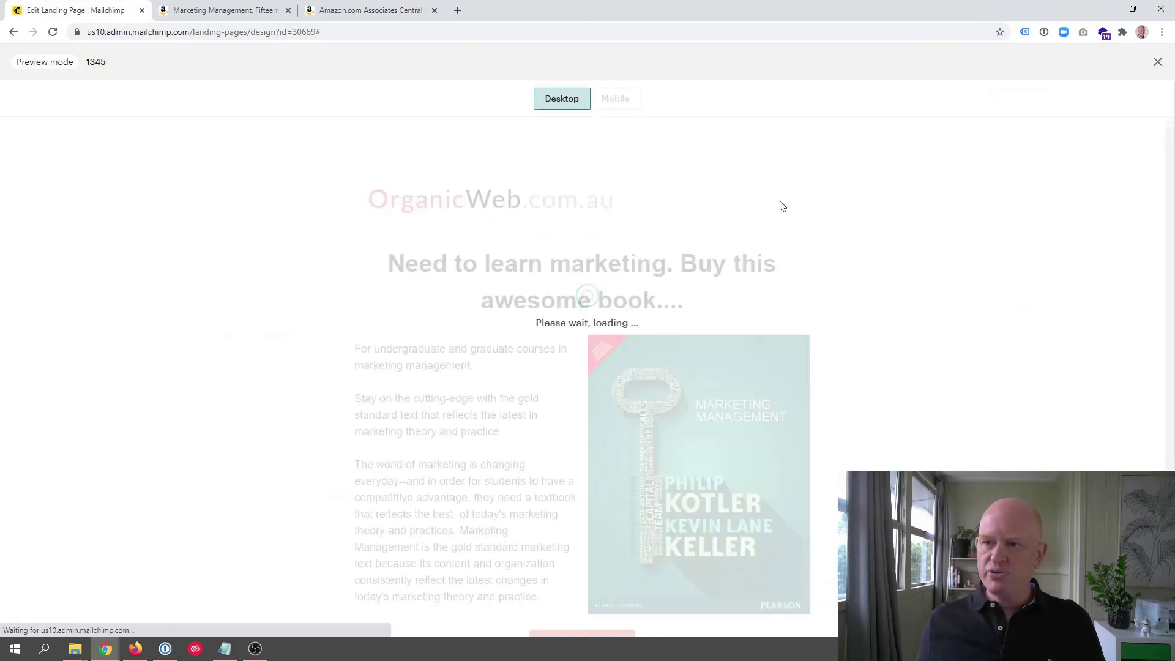
{"action": "scroll", "coordinate": [643, 184], "scroll_direction": "down", "scroll_amount": 4}
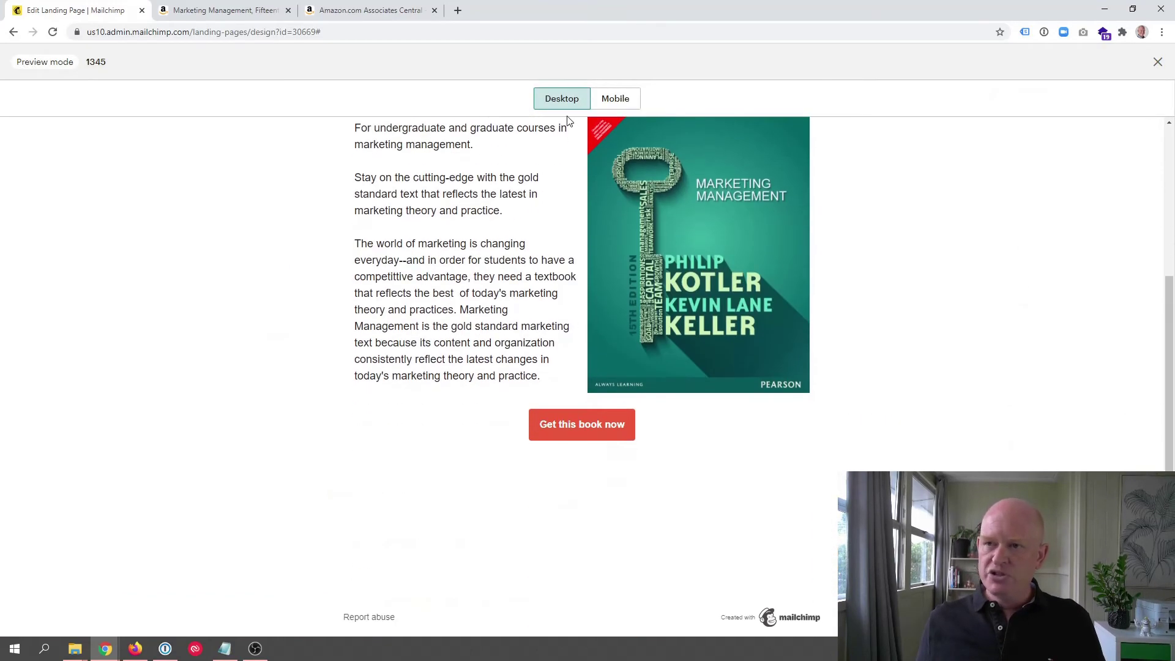
{"action": "left_click", "coordinate": [1157, 62]}
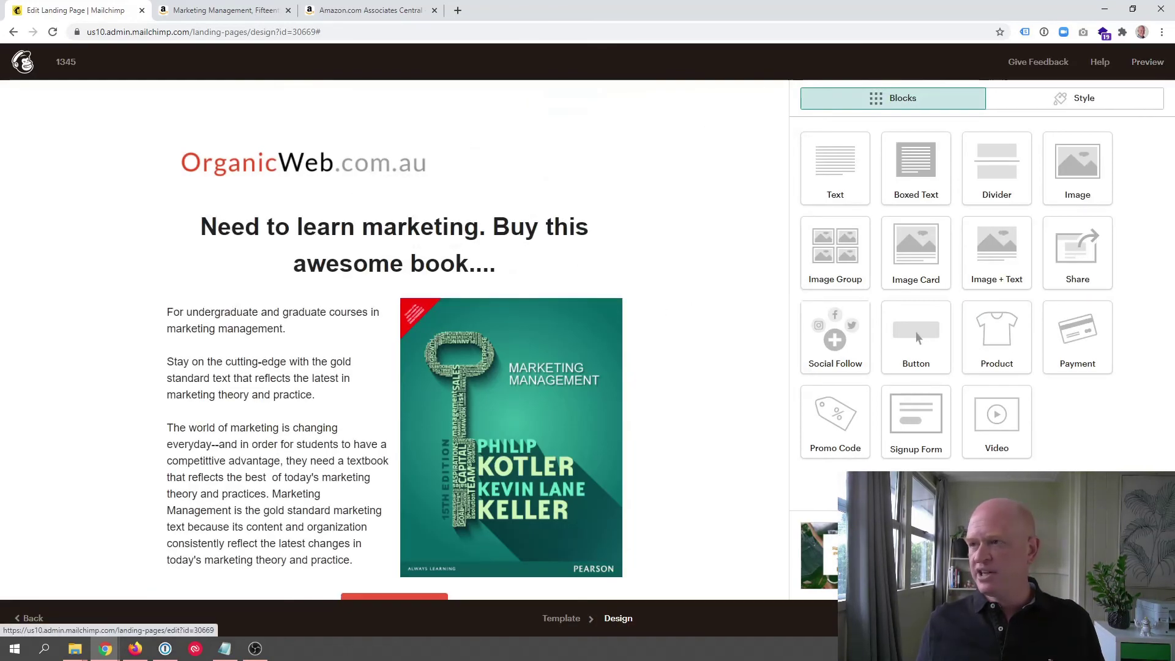
Step: Change the landing page title from 1345 to 'Marketing Management' on the setup page
{"action": "left_click", "coordinate": [1129, 618]}
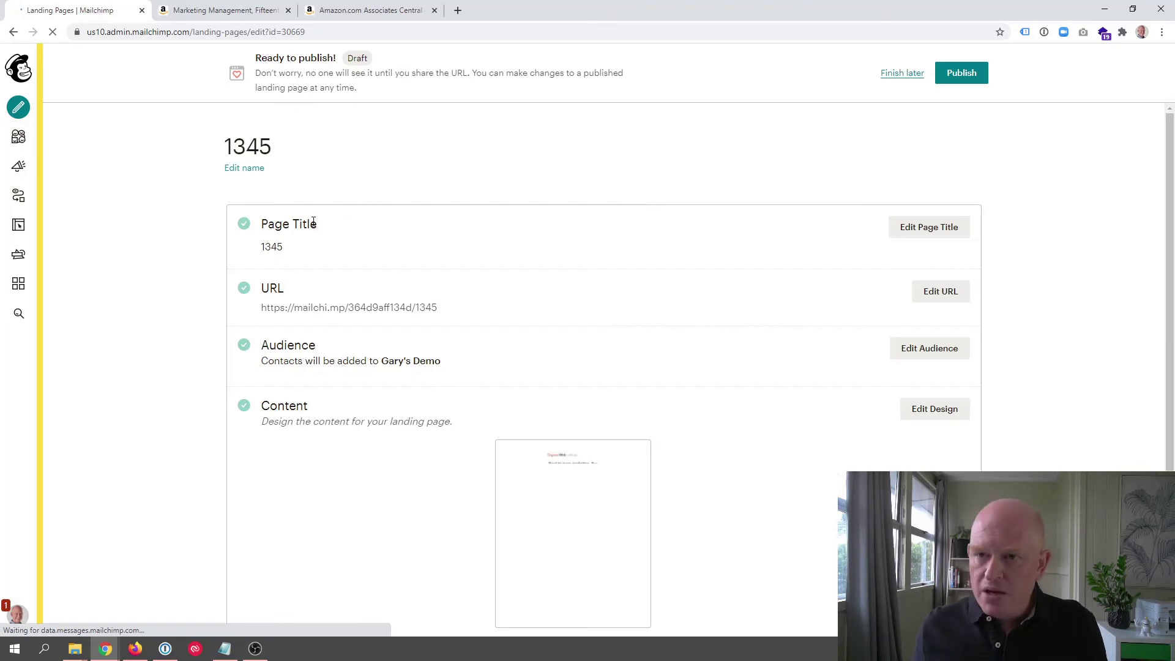
{"action": "left_click", "coordinate": [948, 231]}
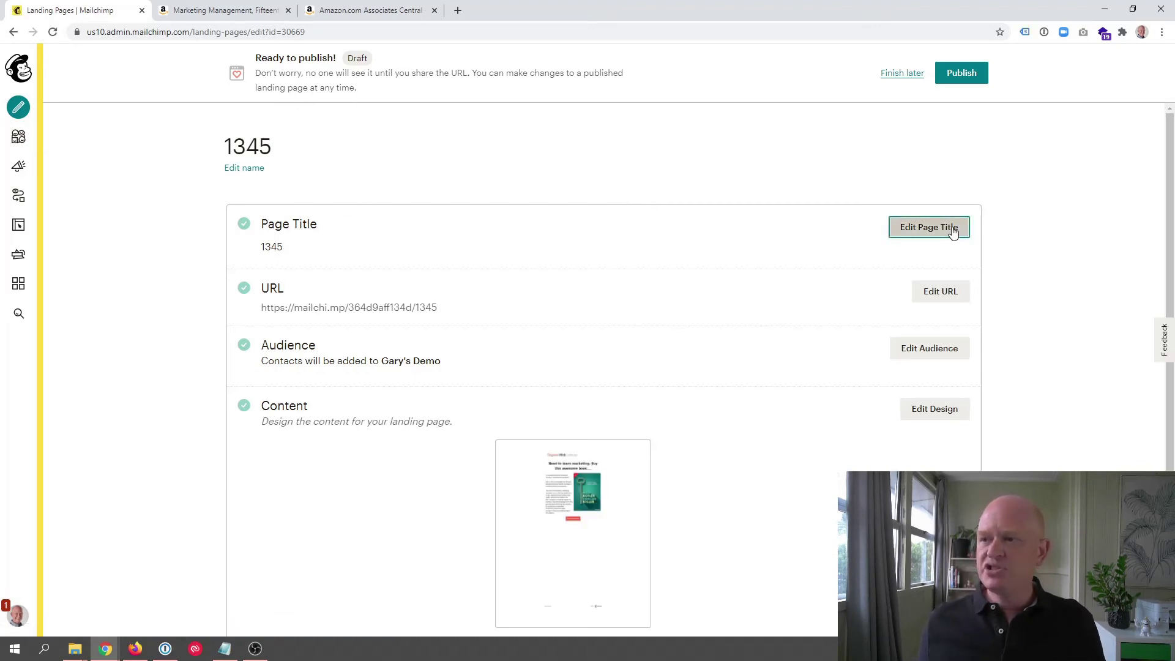
{"action": "double_click", "coordinate": [291, 272]}
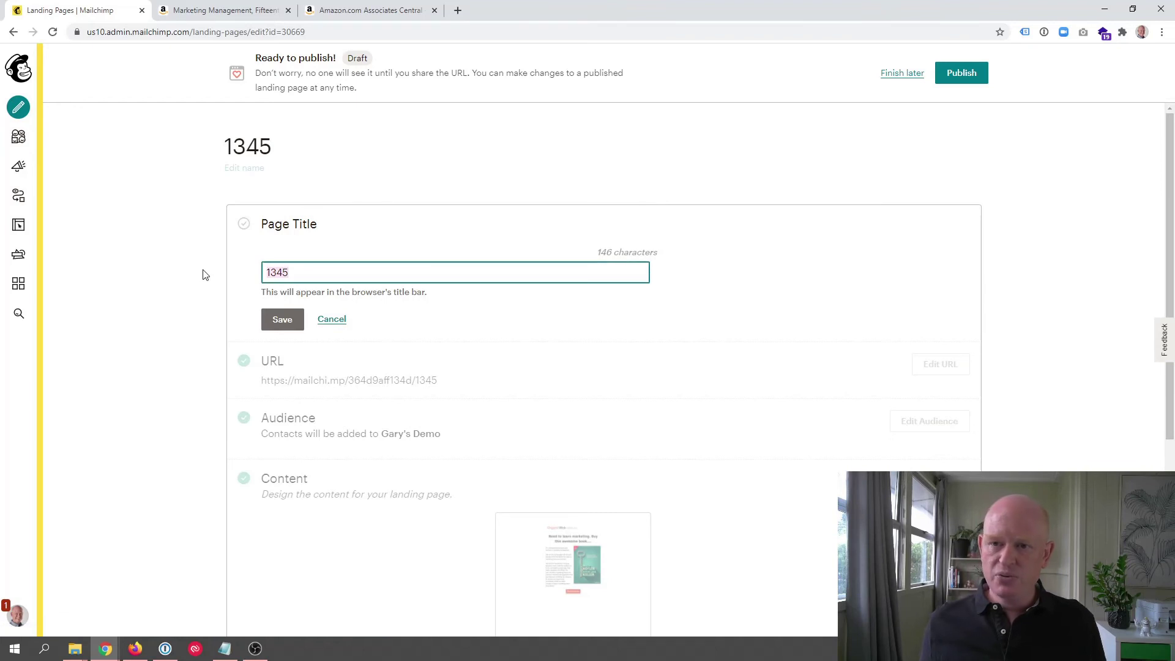
{"action": "type", "text": "Marke"}
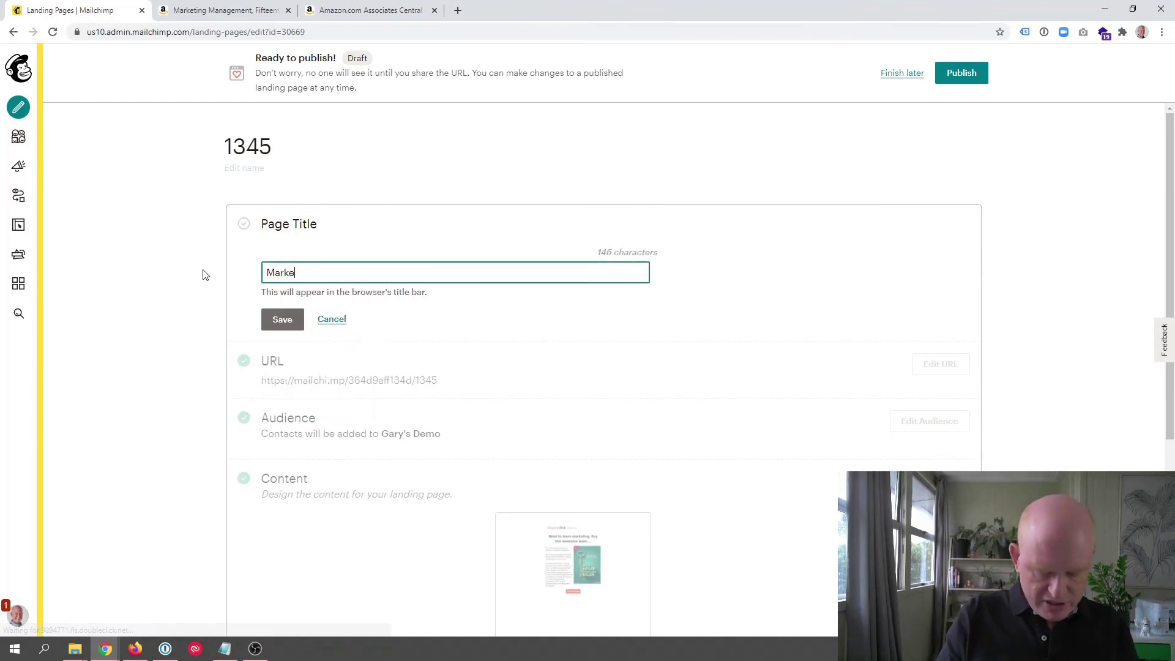
{"action": "type", "text": "ting Management"}
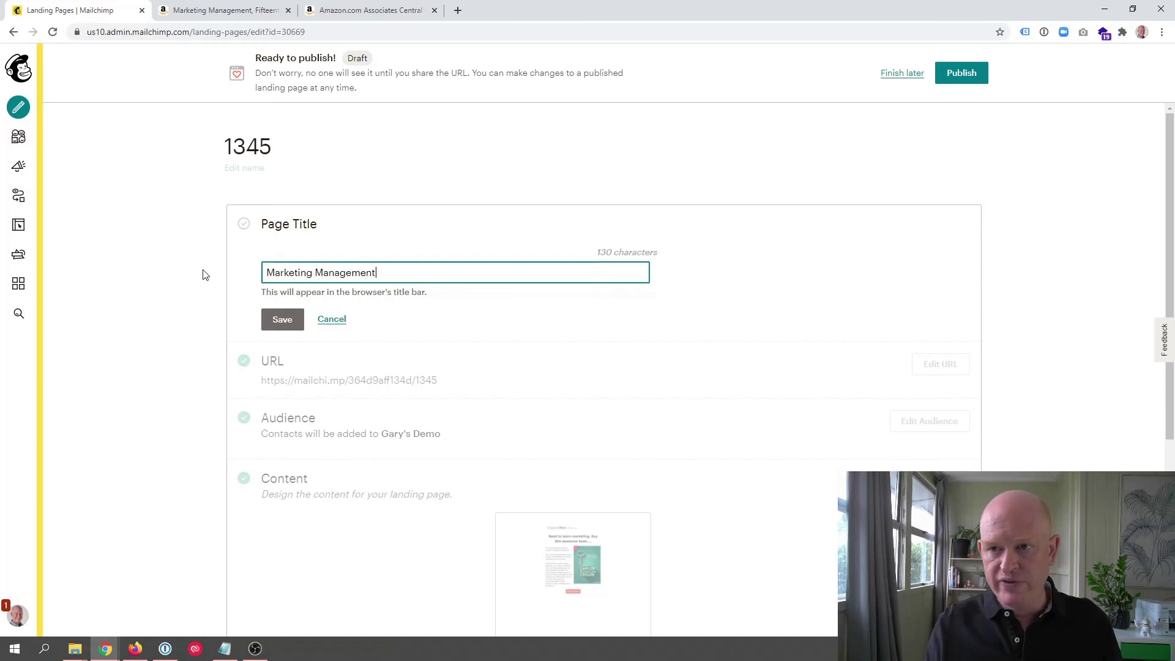
{"action": "left_click", "coordinate": [281, 318]}
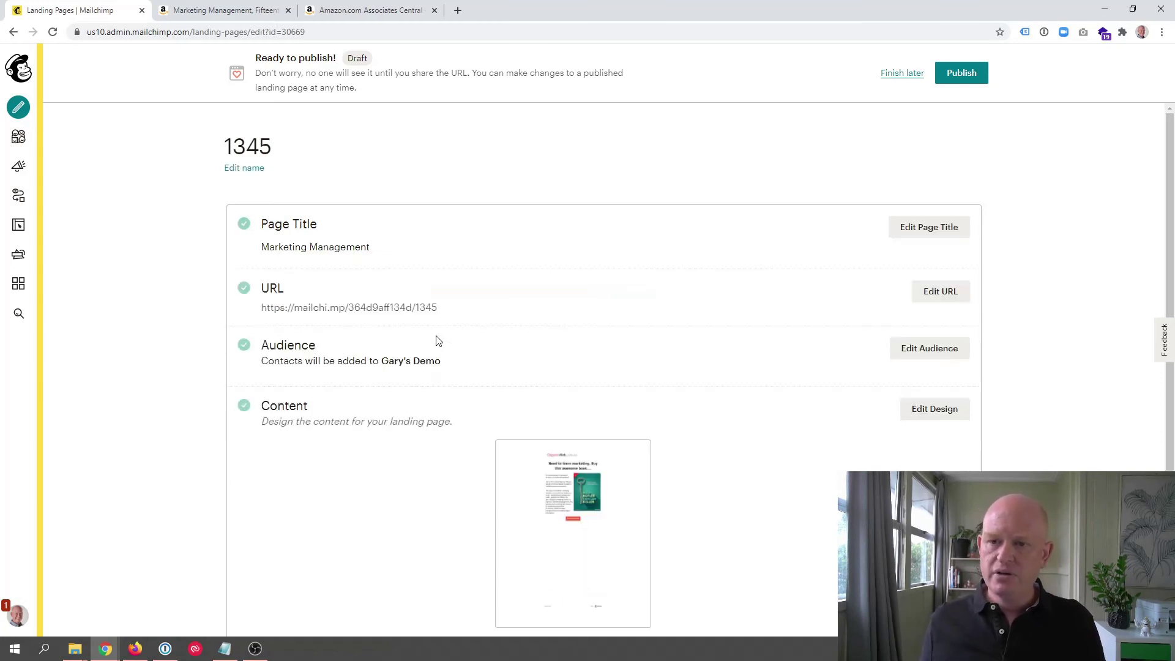
{"action": "left_click", "coordinate": [946, 294]}
{"action": "scroll", "coordinate": [734, 312], "scroll_direction": "down", "scroll_amount": 2}
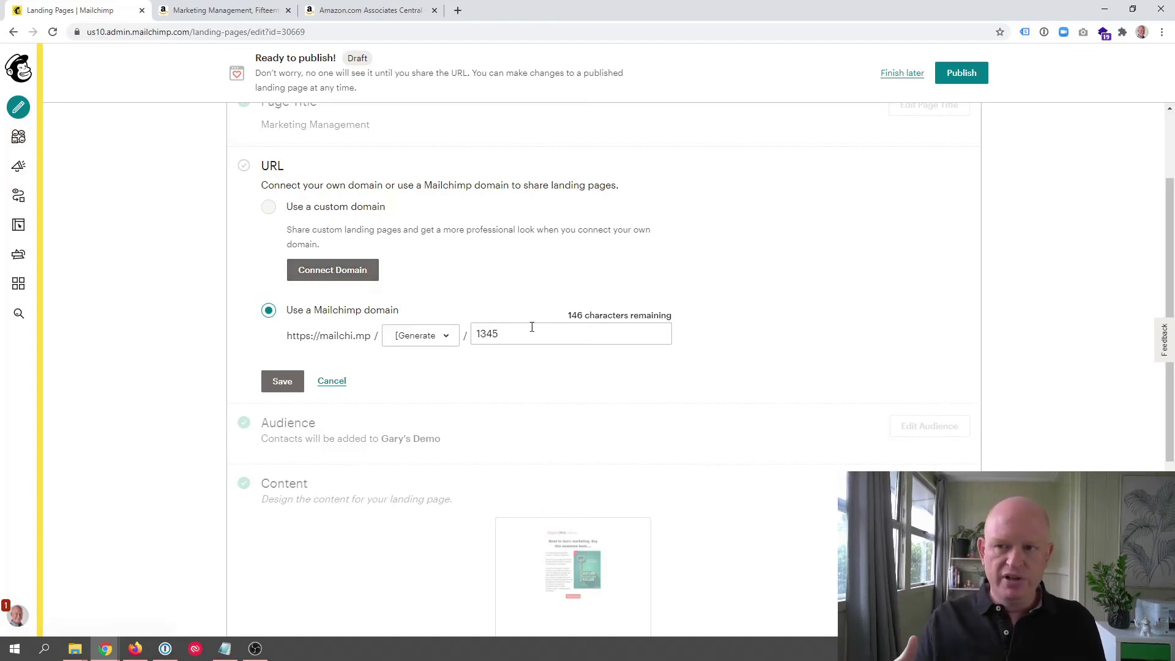
{"action": "left_click", "coordinate": [288, 382]}
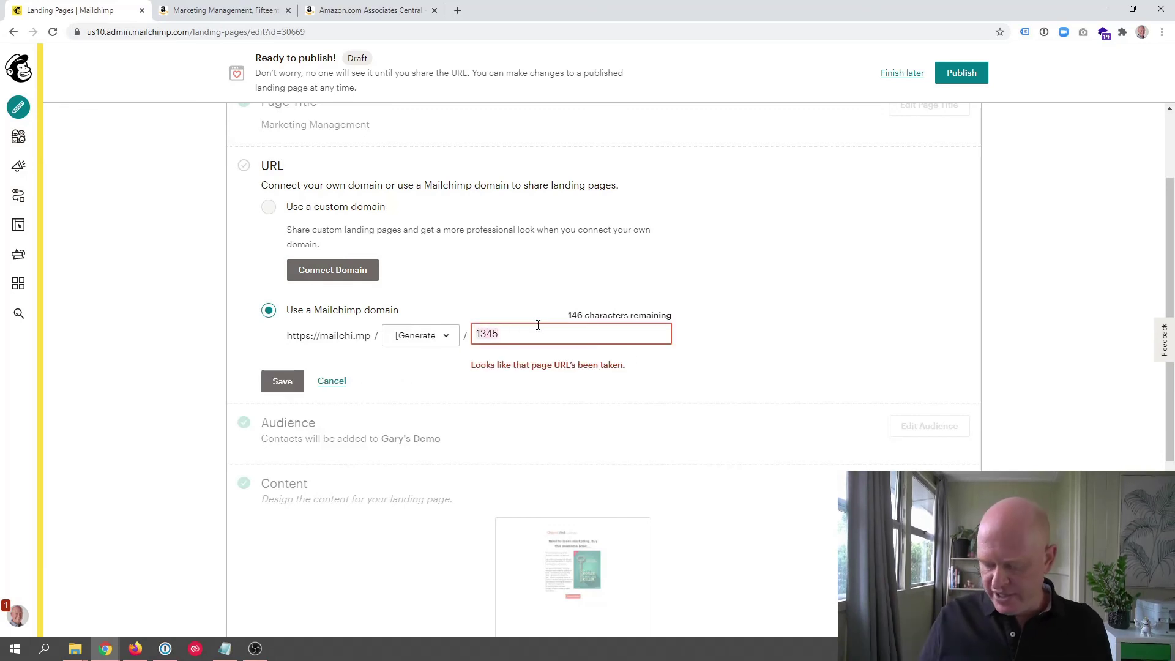
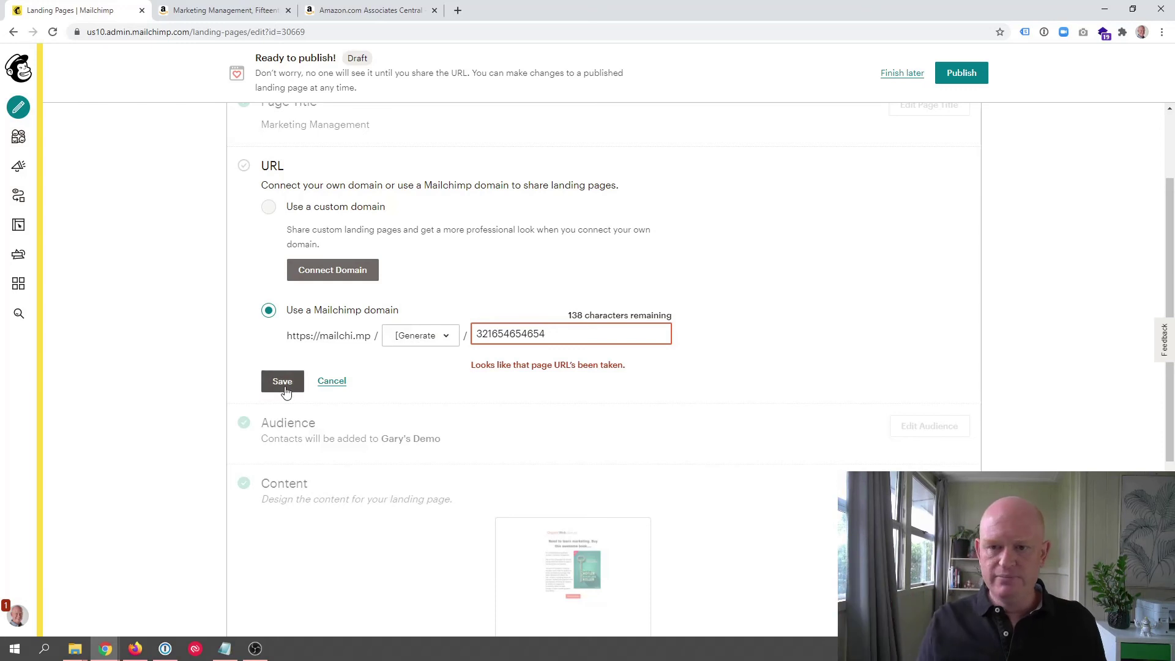
{"action": "left_click", "coordinate": [285, 388]}
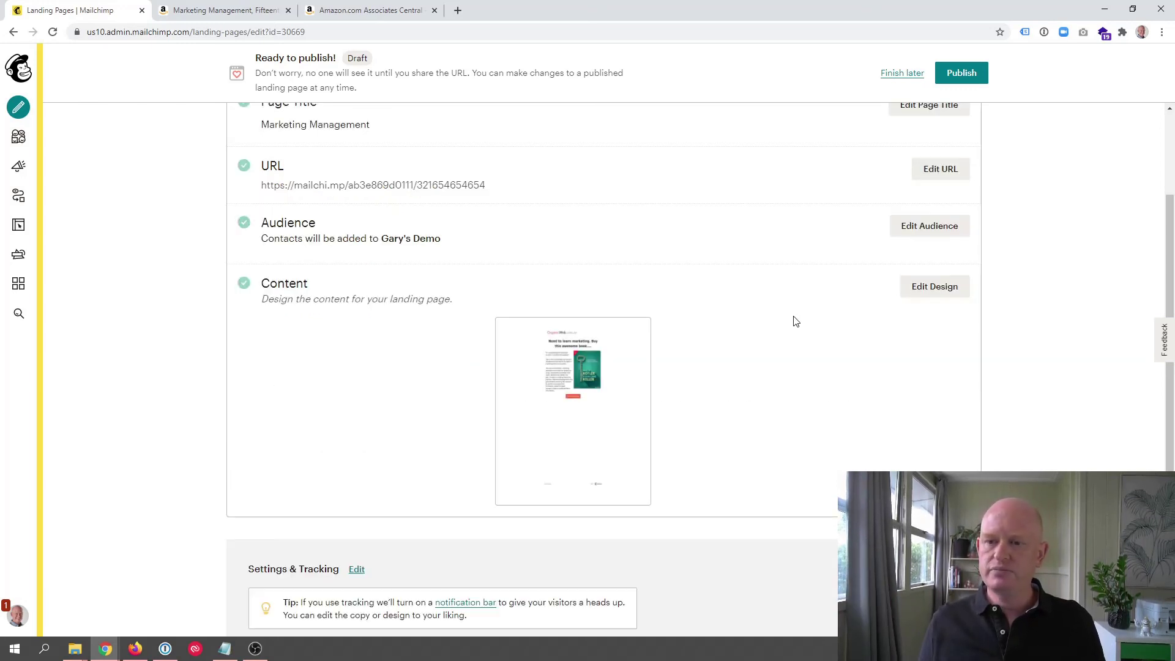
{"action": "scroll", "coordinate": [845, 314], "scroll_direction": "up", "scroll_amount": 2}
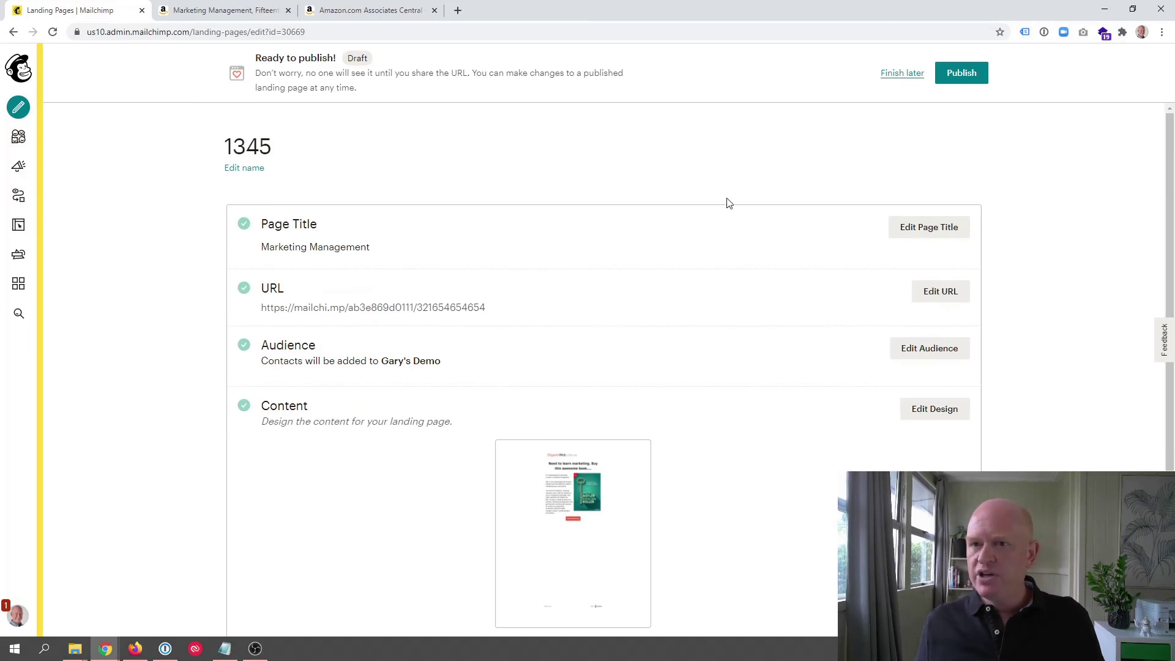
Step: Publish the landing page and copy its live mailchi.mp address
{"action": "left_click", "coordinate": [962, 74]}
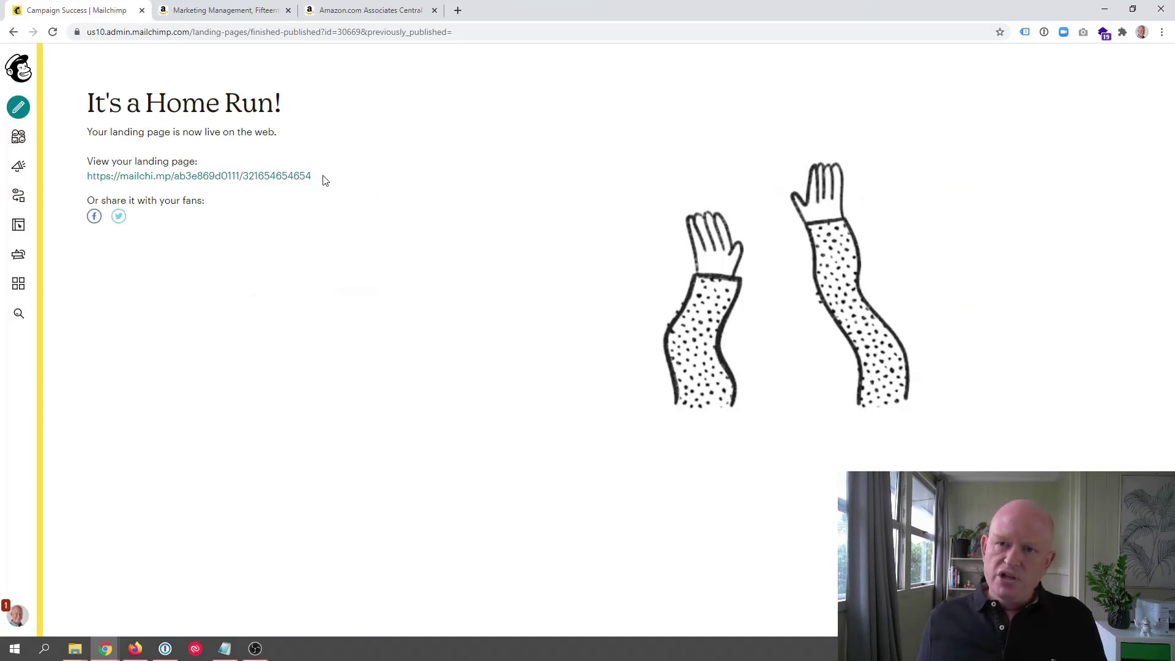
{"action": "left_click_drag", "start_coordinate": [324, 178], "coordinate": [89, 176]}
{"action": "key", "text": "ctrl+c"}
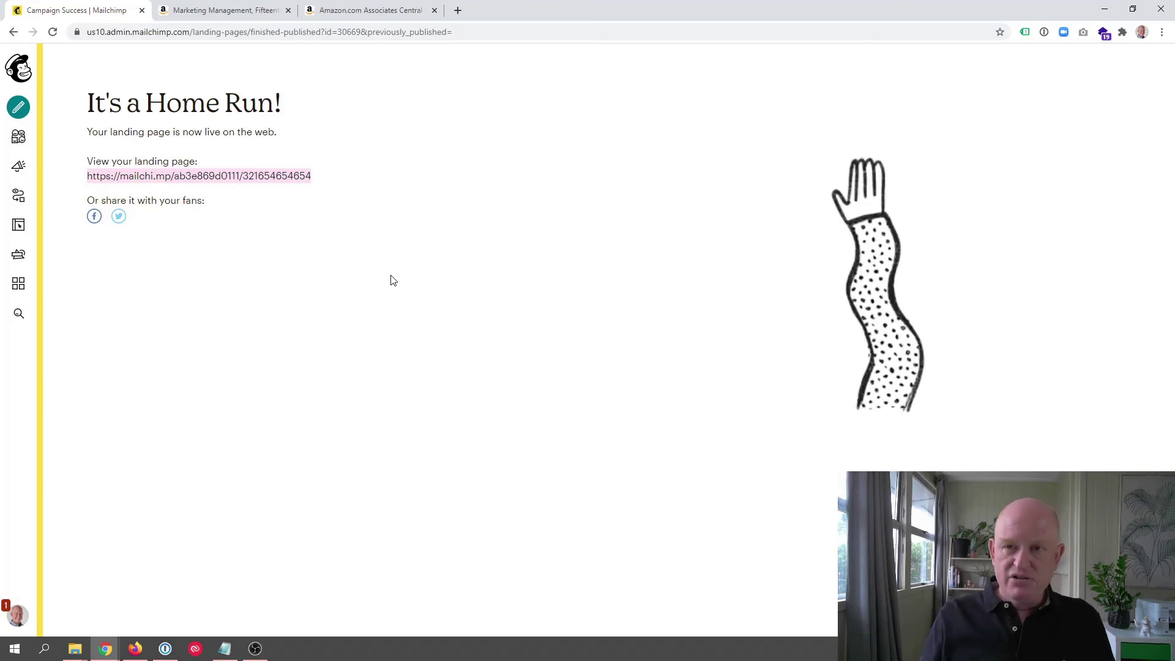
{"action": "left_click", "coordinate": [333, 212]}
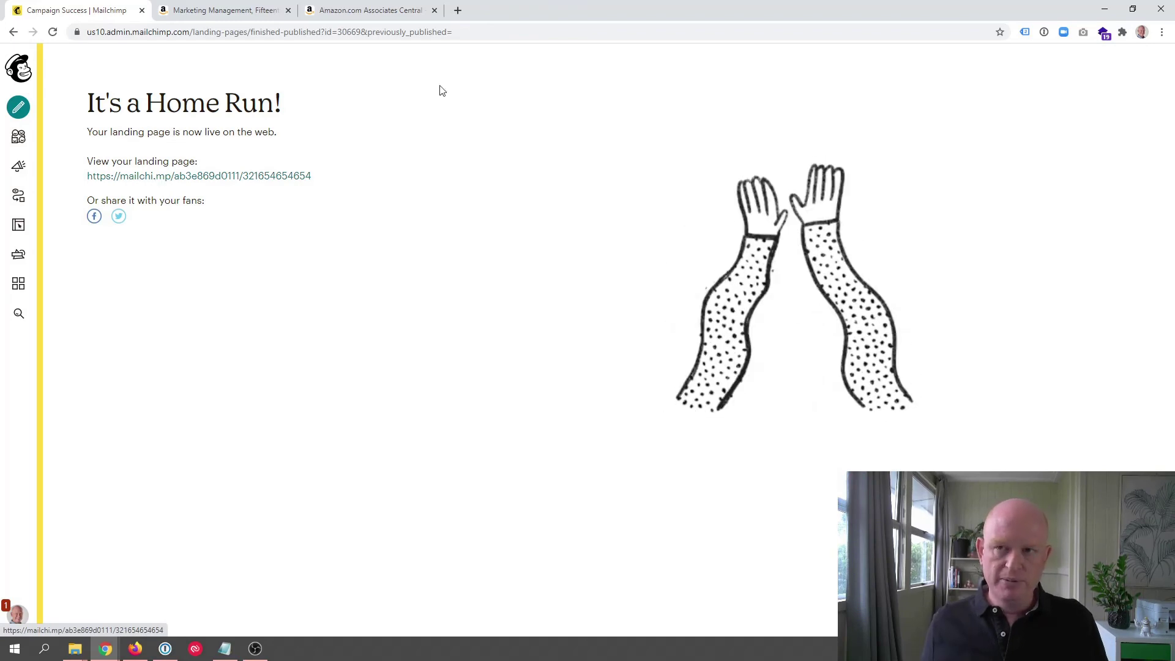
{"action": "left_click", "coordinate": [457, 11]}
Step: Load the live landing page URL and test its 'Get this book now' link to Amazon
{"action": "key", "text": "ctrl+v"}
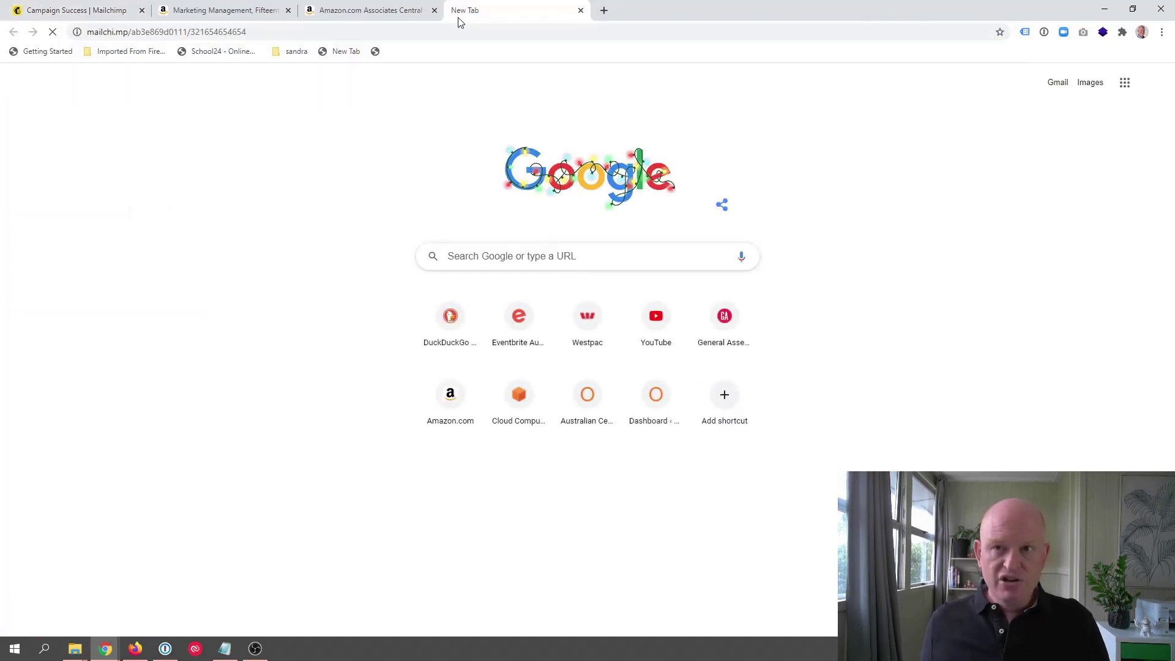
{"action": "key", "text": "Return"}
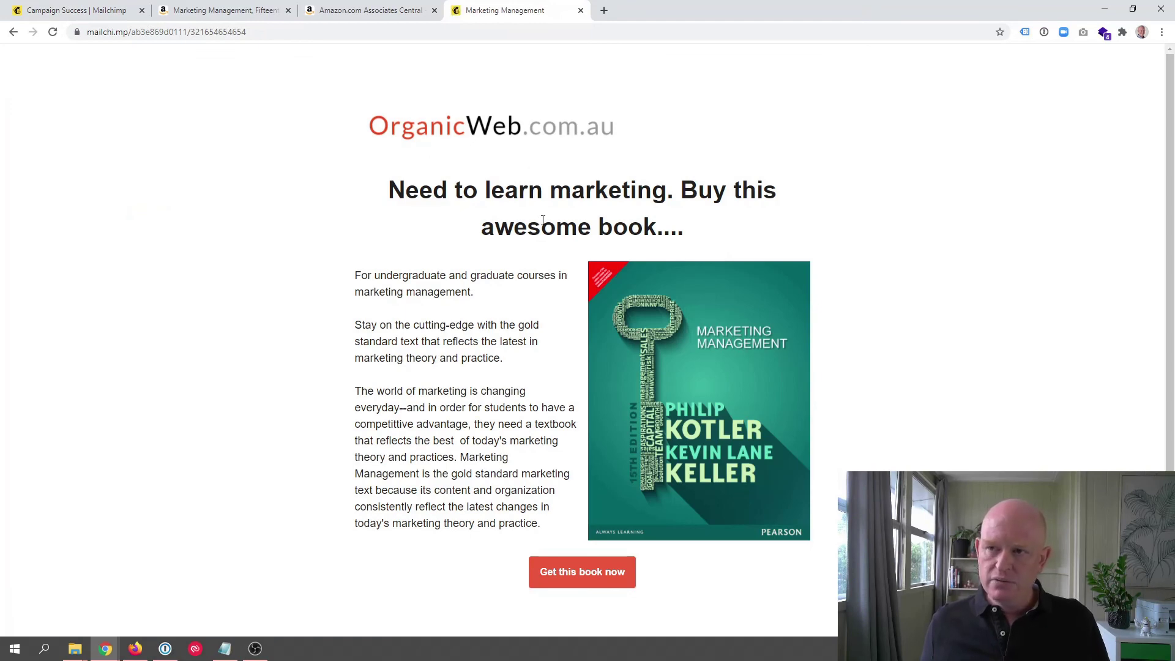
{"action": "scroll", "coordinate": [542, 220], "scroll_direction": "down", "scroll_amount": 3}
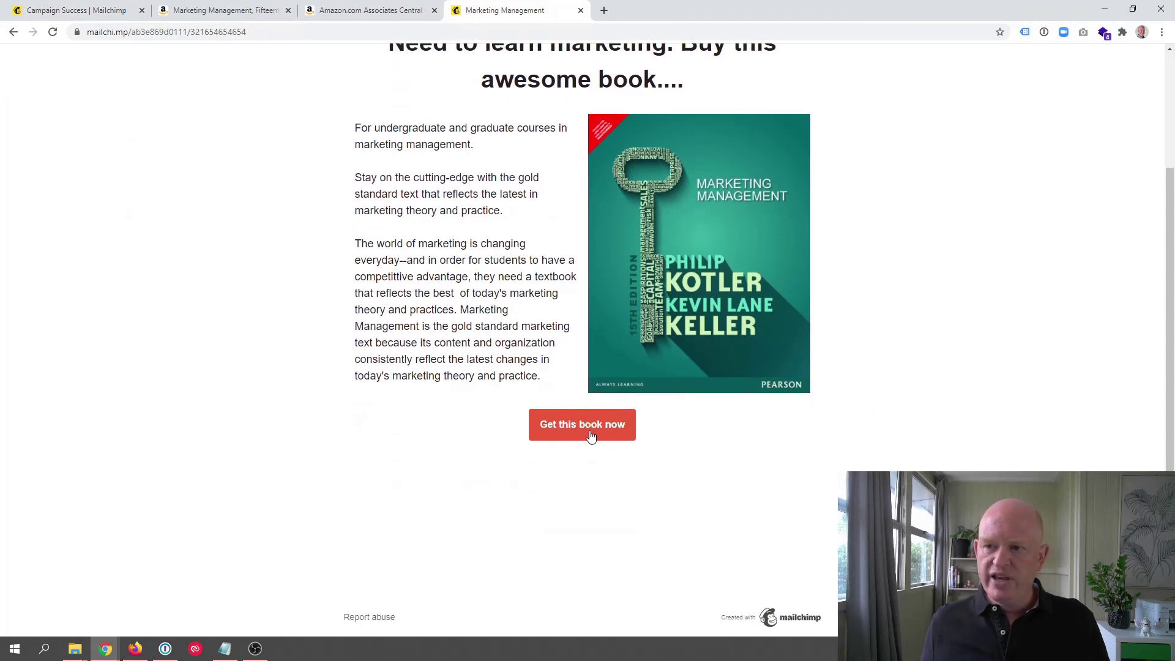
{"action": "left_click", "coordinate": [586, 427]}
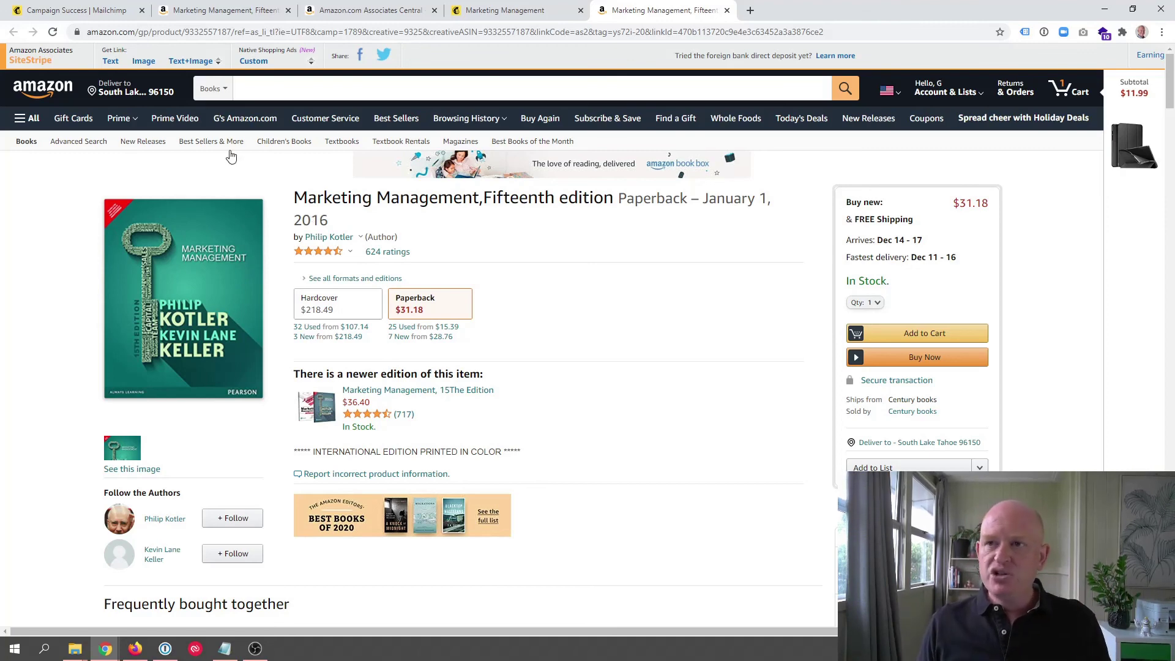
Step: Compare the Amazon listing with the link builder, then return to Mailchimp's 'It's a Home Run!' confirmation
{"action": "left_click", "coordinate": [221, 10]}
{"action": "left_click", "coordinate": [338, 7]}
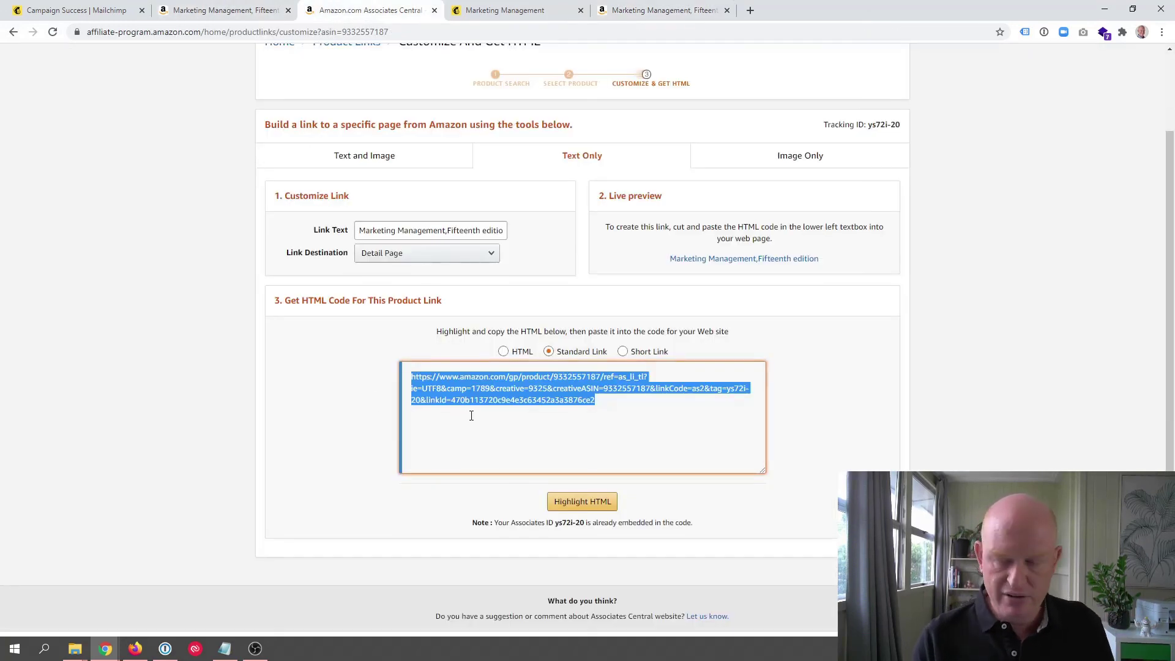
{"action": "left_click", "coordinate": [672, 6]}
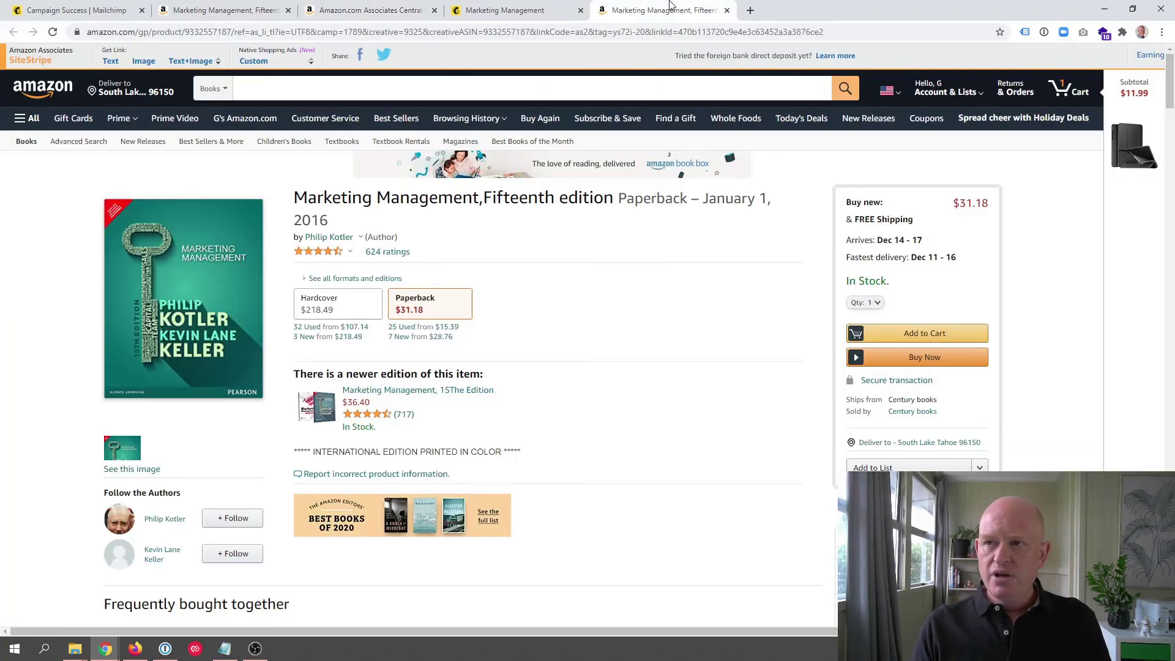
{"action": "left_click", "coordinate": [102, 6]}
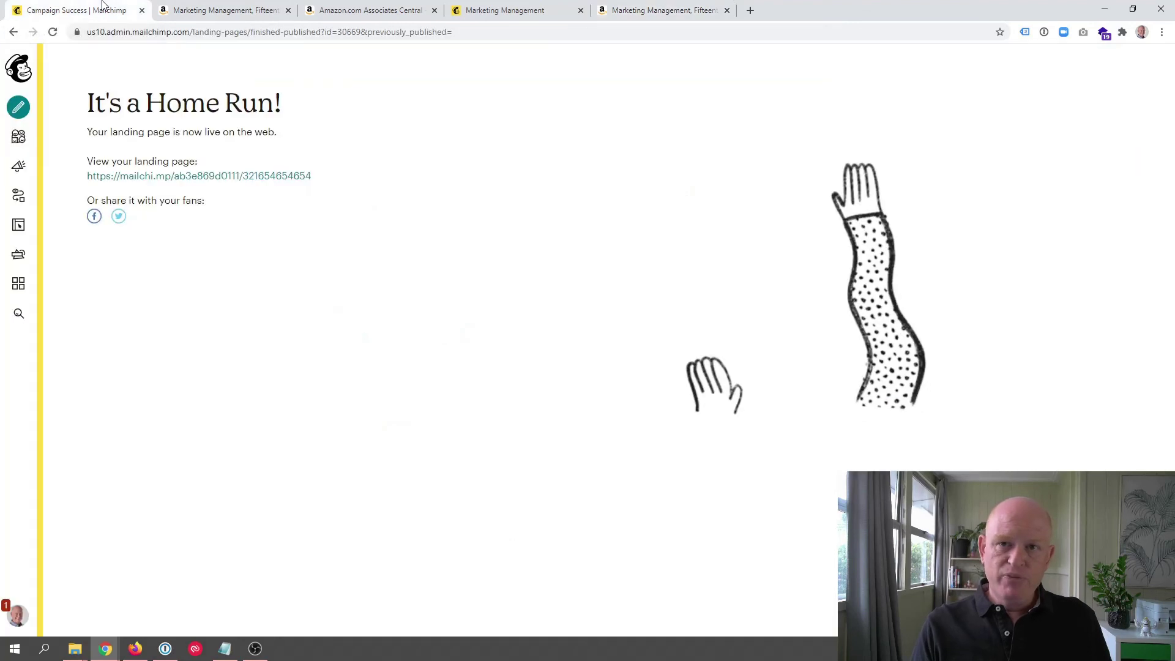
Step: Open Mailchimp's Create panel and browse campaign types like Landing page, Survey, Ad and Signup form
{"action": "left_click", "coordinate": [20, 108]}
{"action": "scroll", "coordinate": [367, 229], "scroll_direction": "down", "scroll_amount": 6}
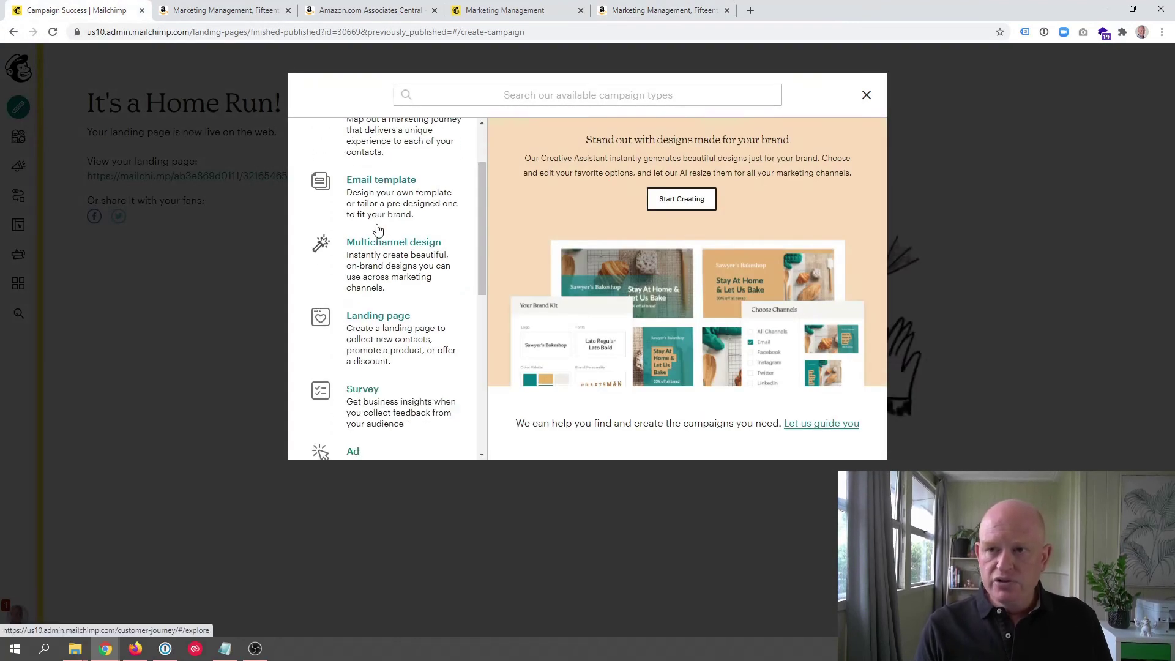
{"action": "scroll", "coordinate": [378, 229], "scroll_direction": "down", "scroll_amount": 3}
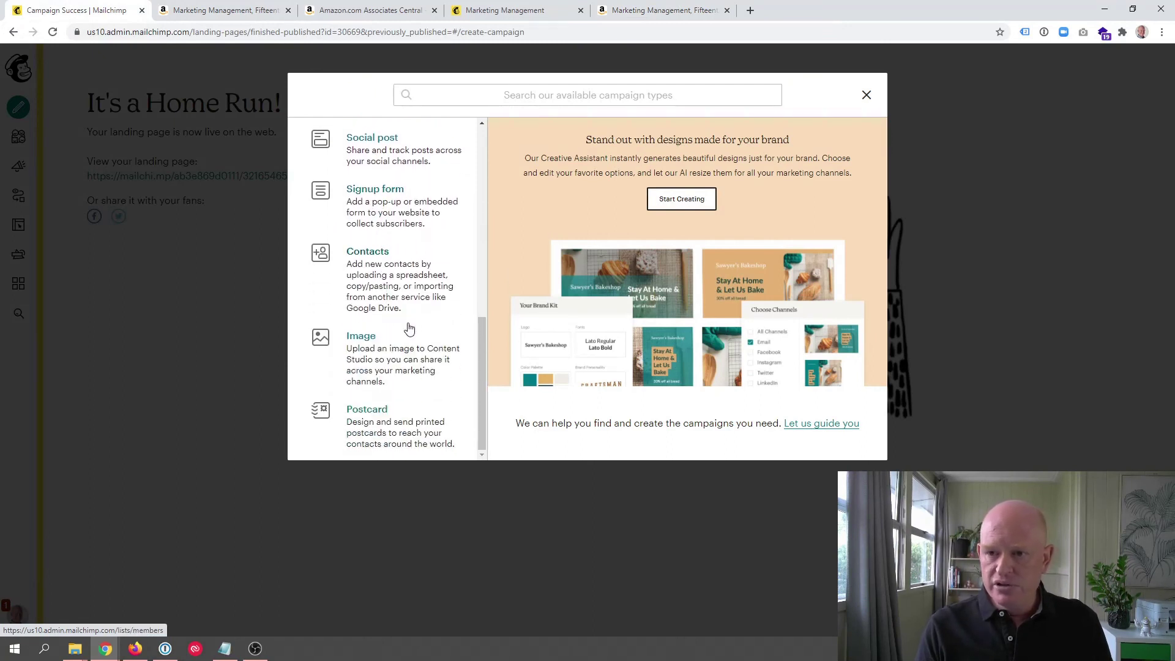
{"action": "scroll", "coordinate": [407, 325], "scroll_direction": "up", "scroll_amount": 3}
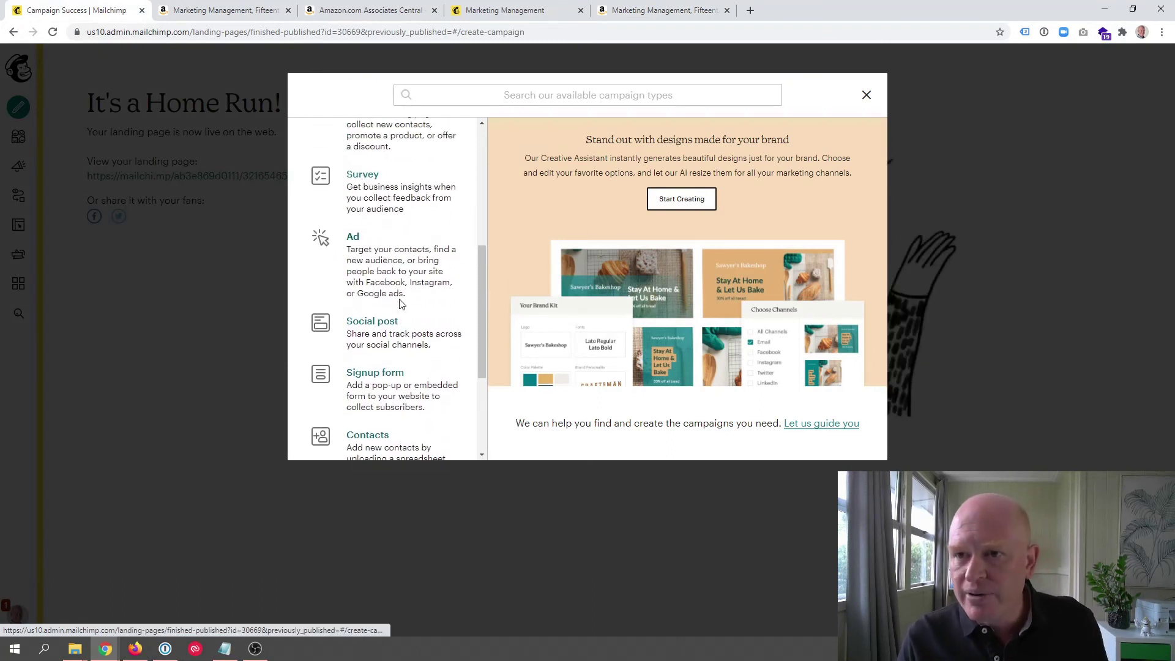